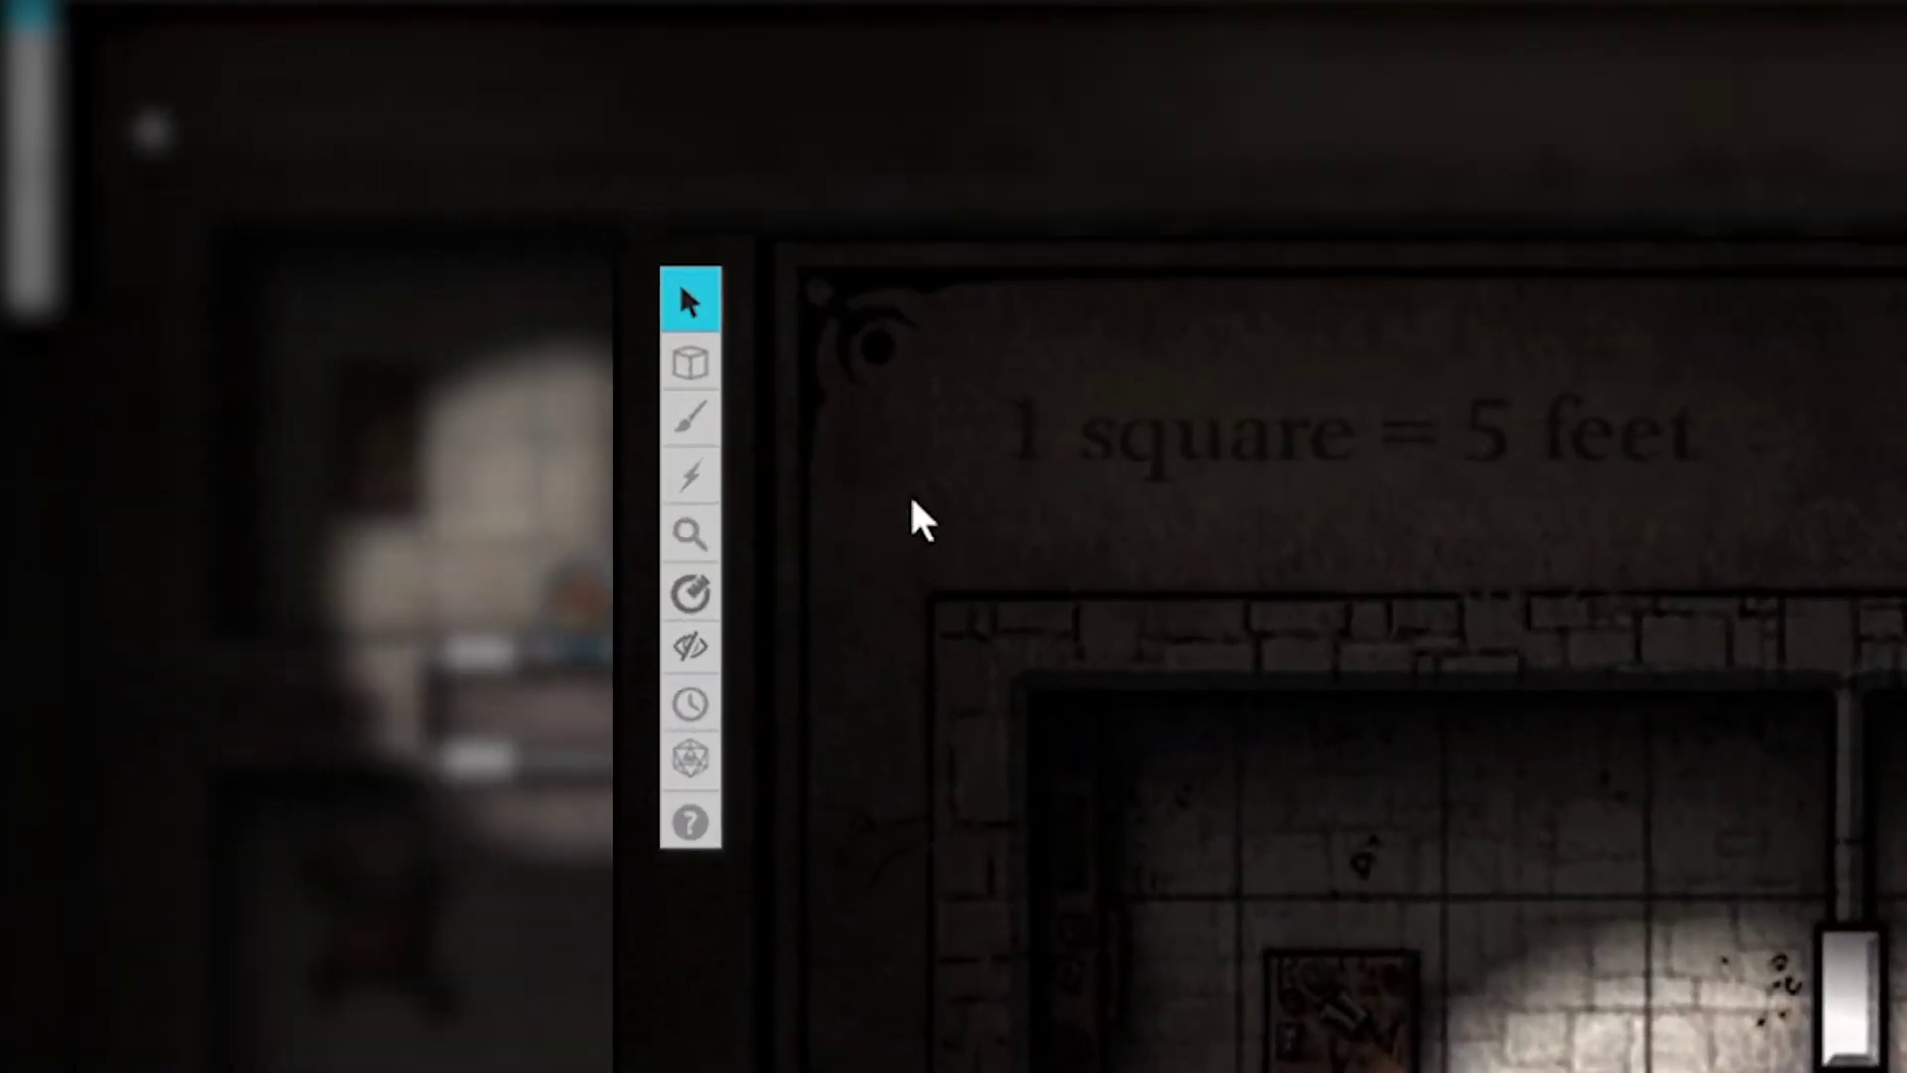
- Show the map layer flyout, with Objects & Tokens as the current layer
mouse_move(689, 362)
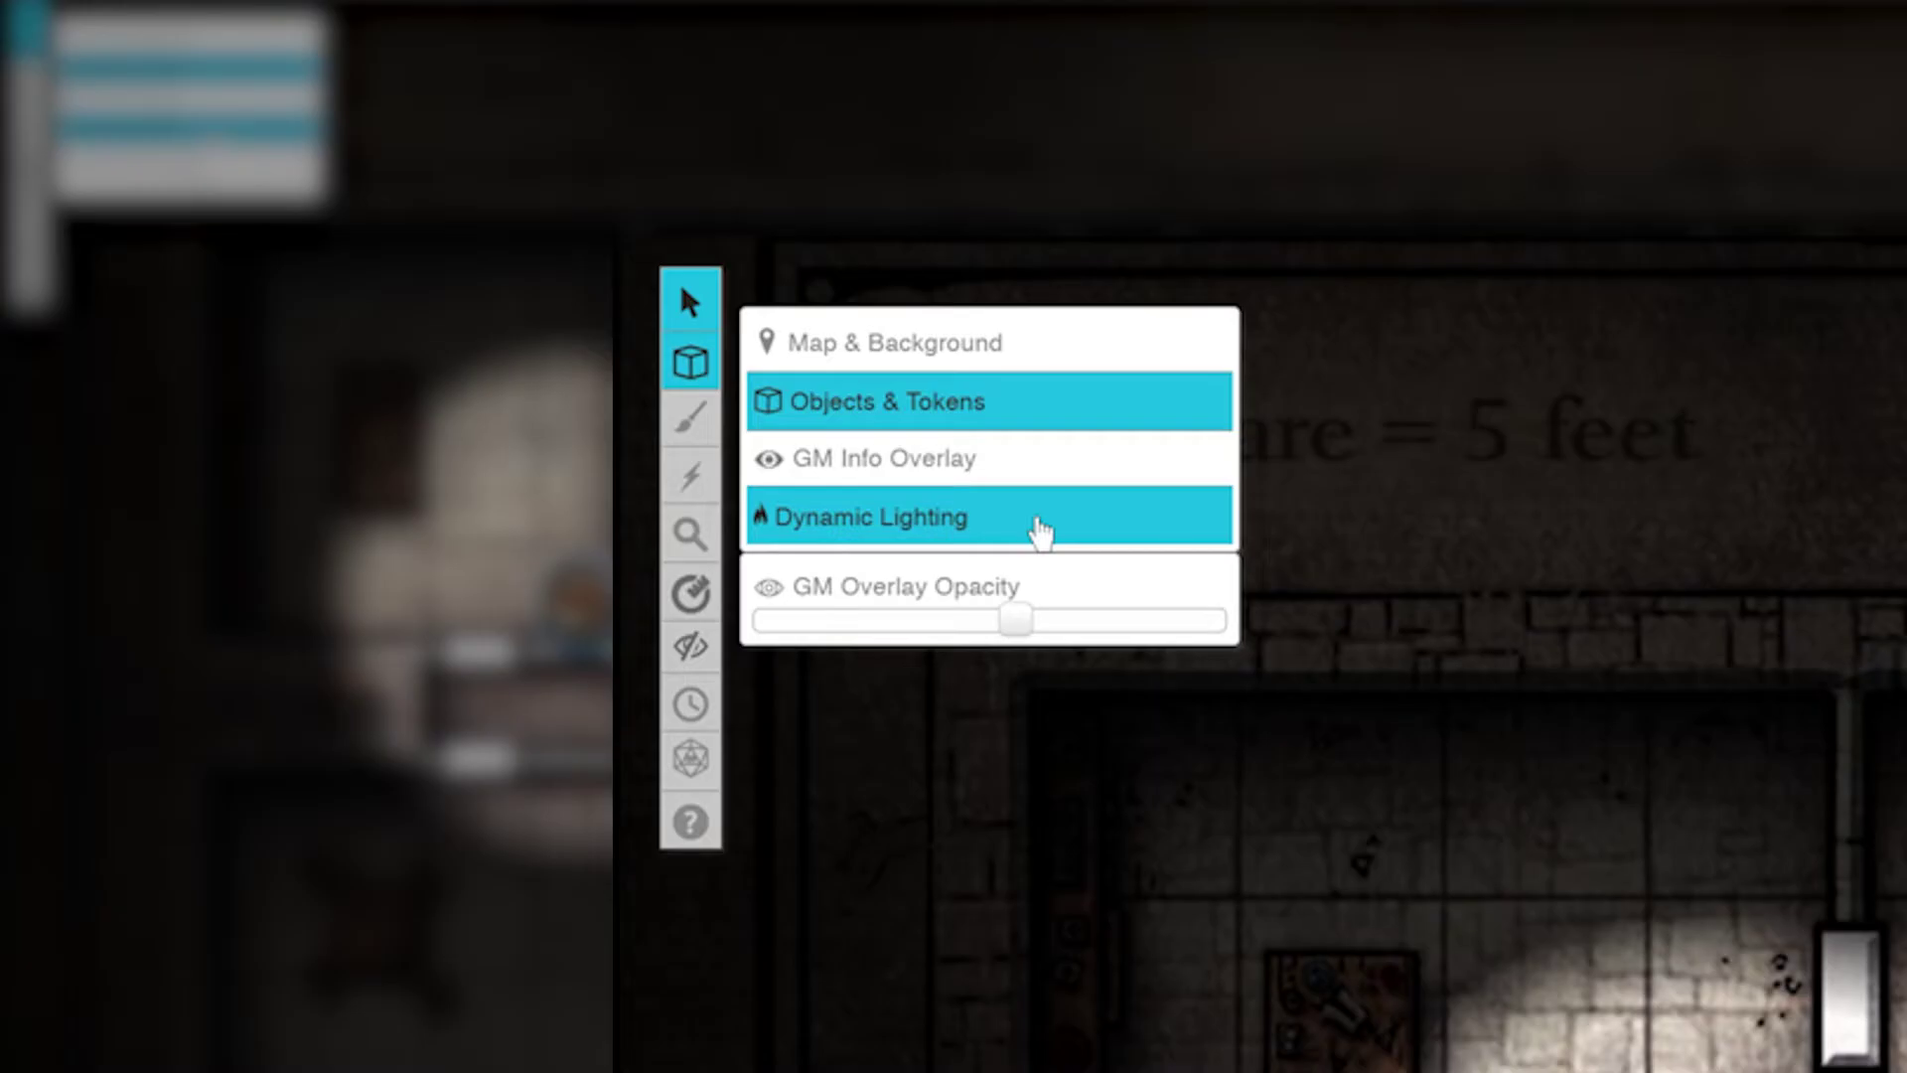
- Make Dynamic Lighting the working layer and show the drawing tools flyout
left_click(1039, 531)
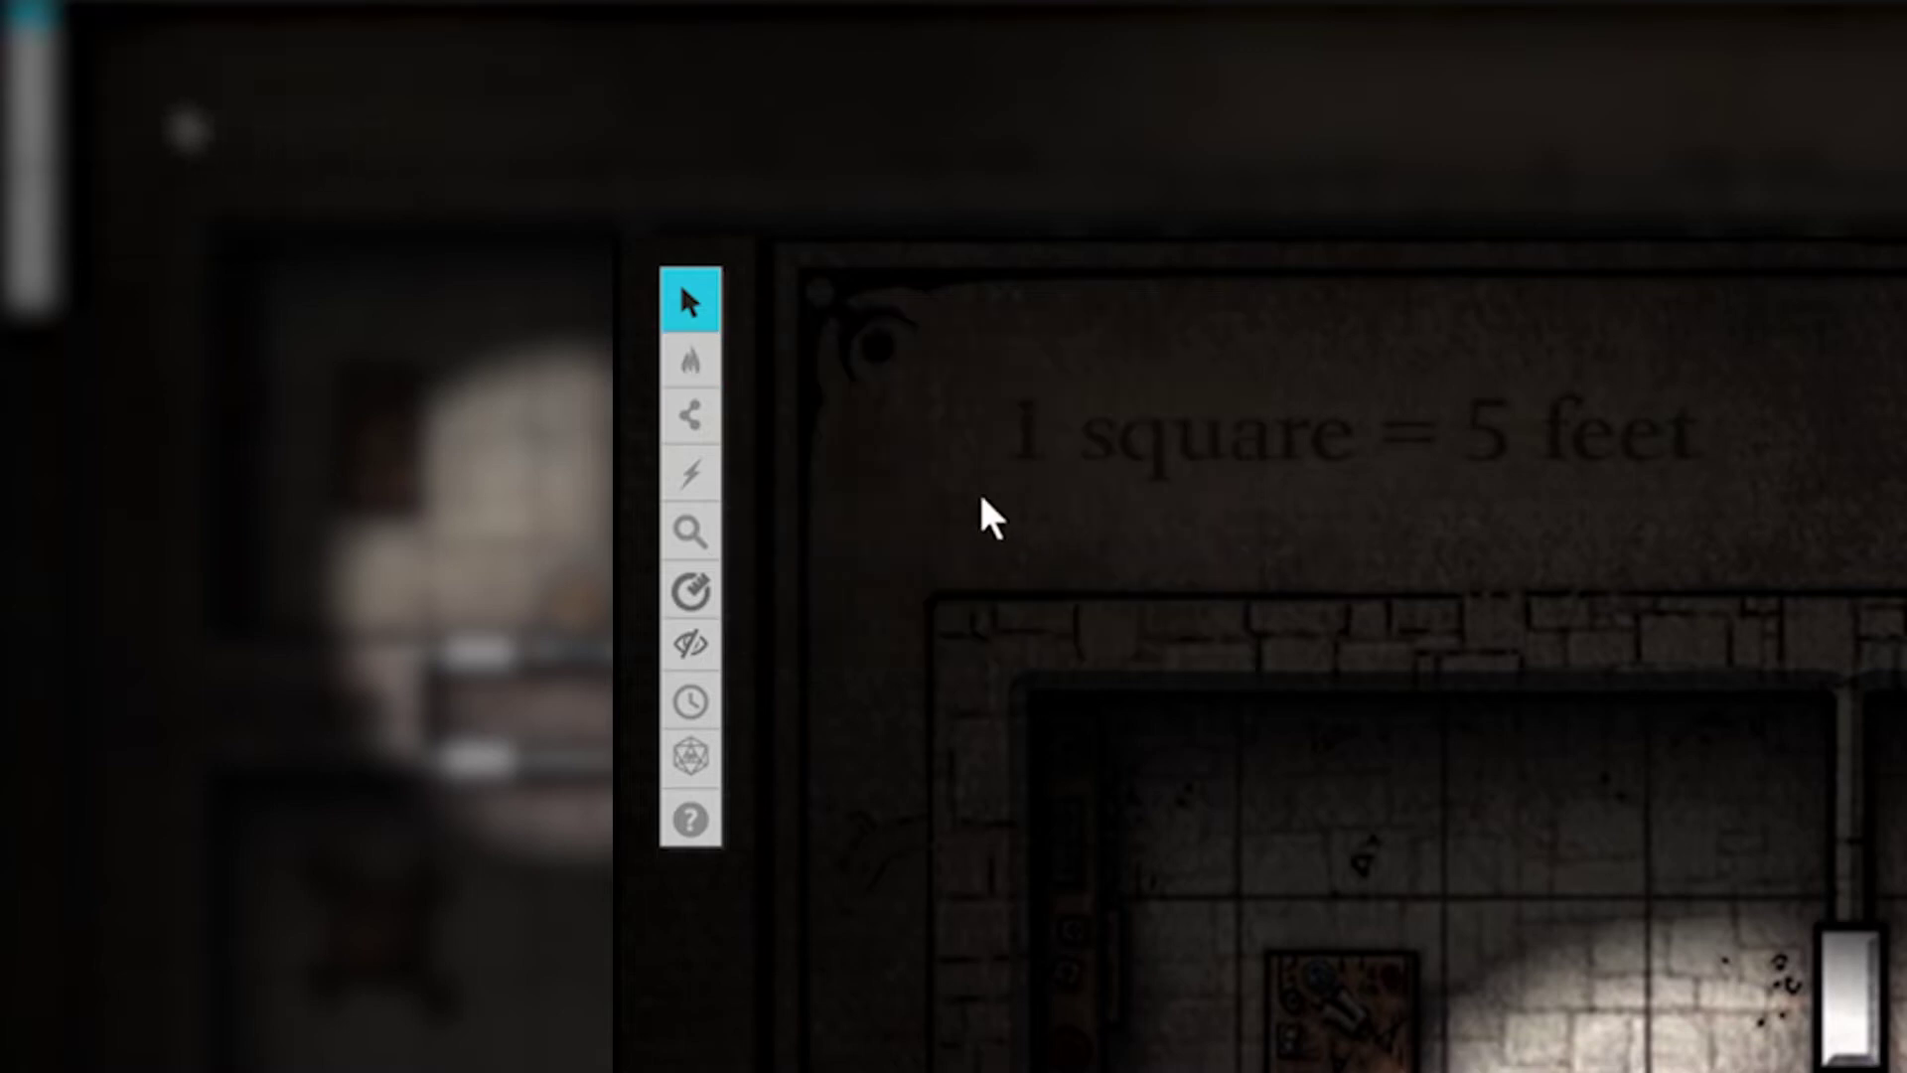
mouse_move(697, 422)
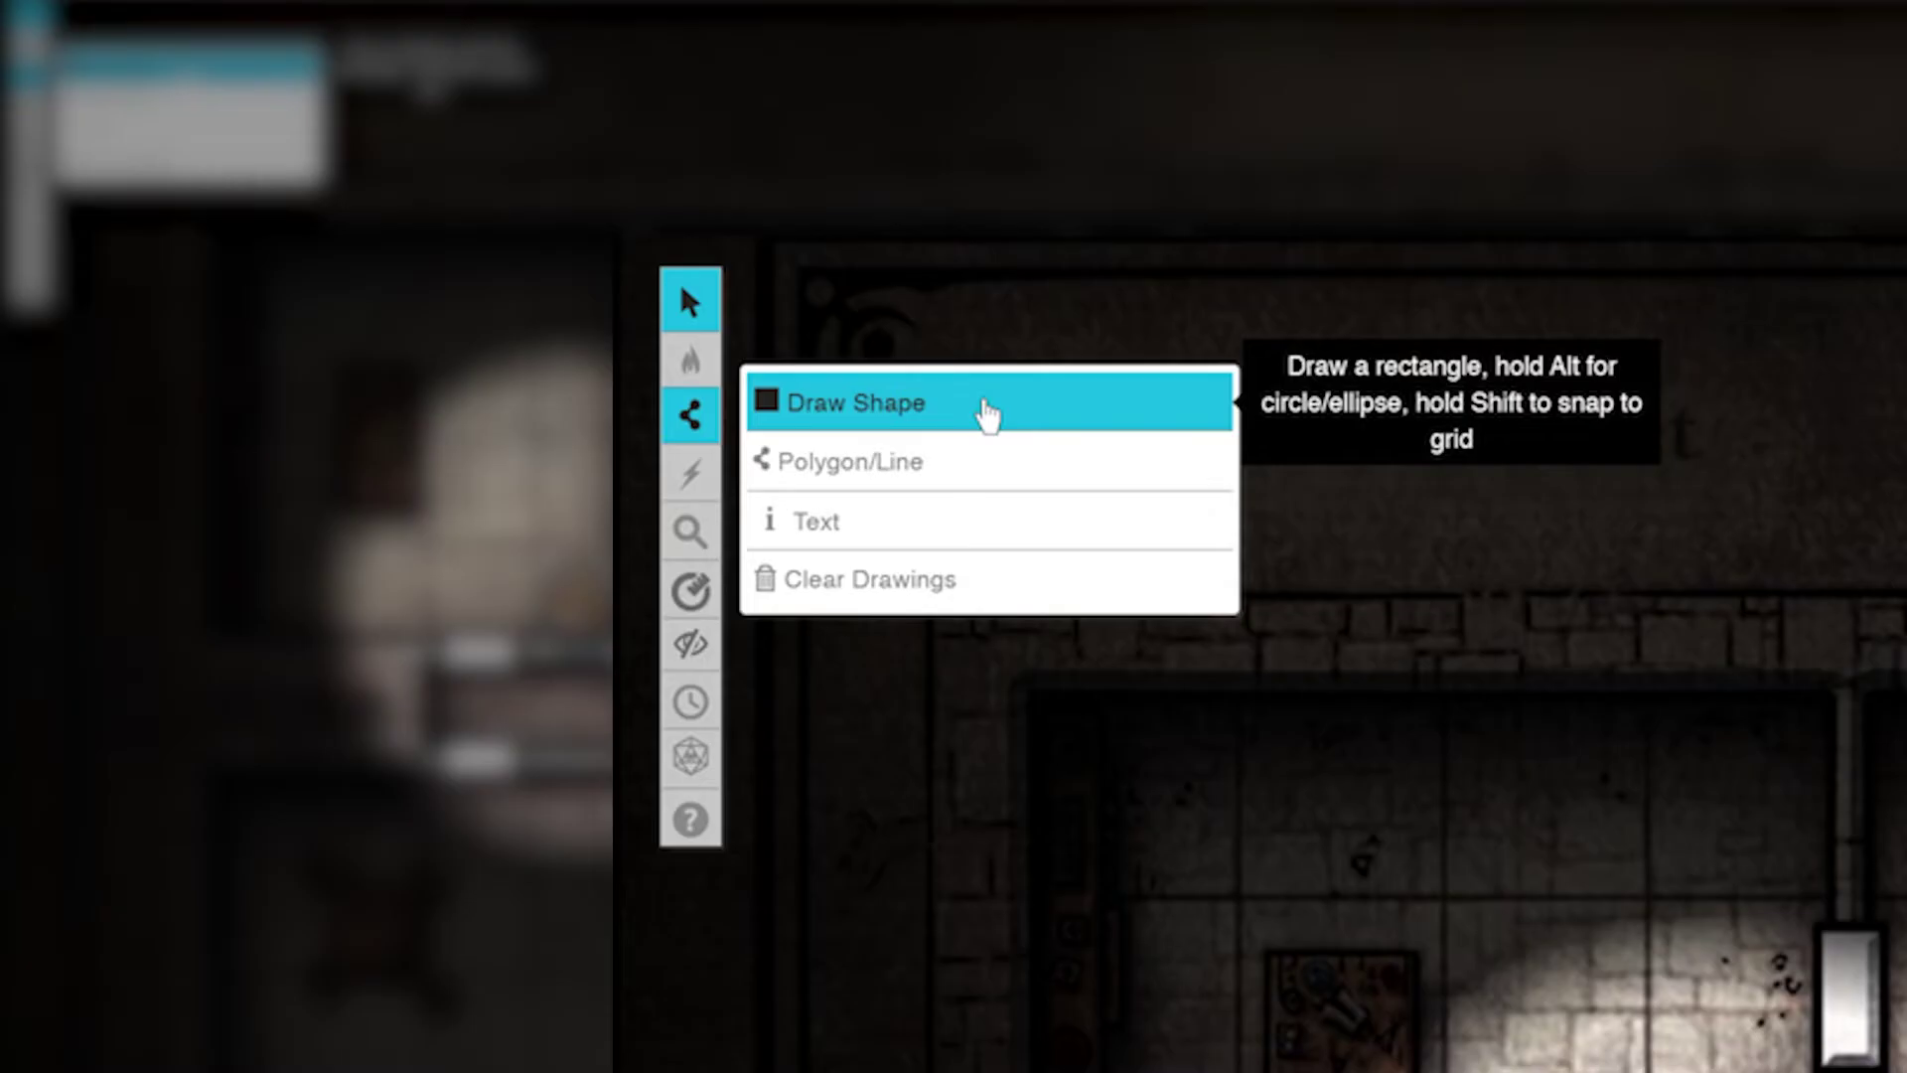
- Draw test rectangles over the middle, left and right rooms, then select them all
left_click(988, 412)
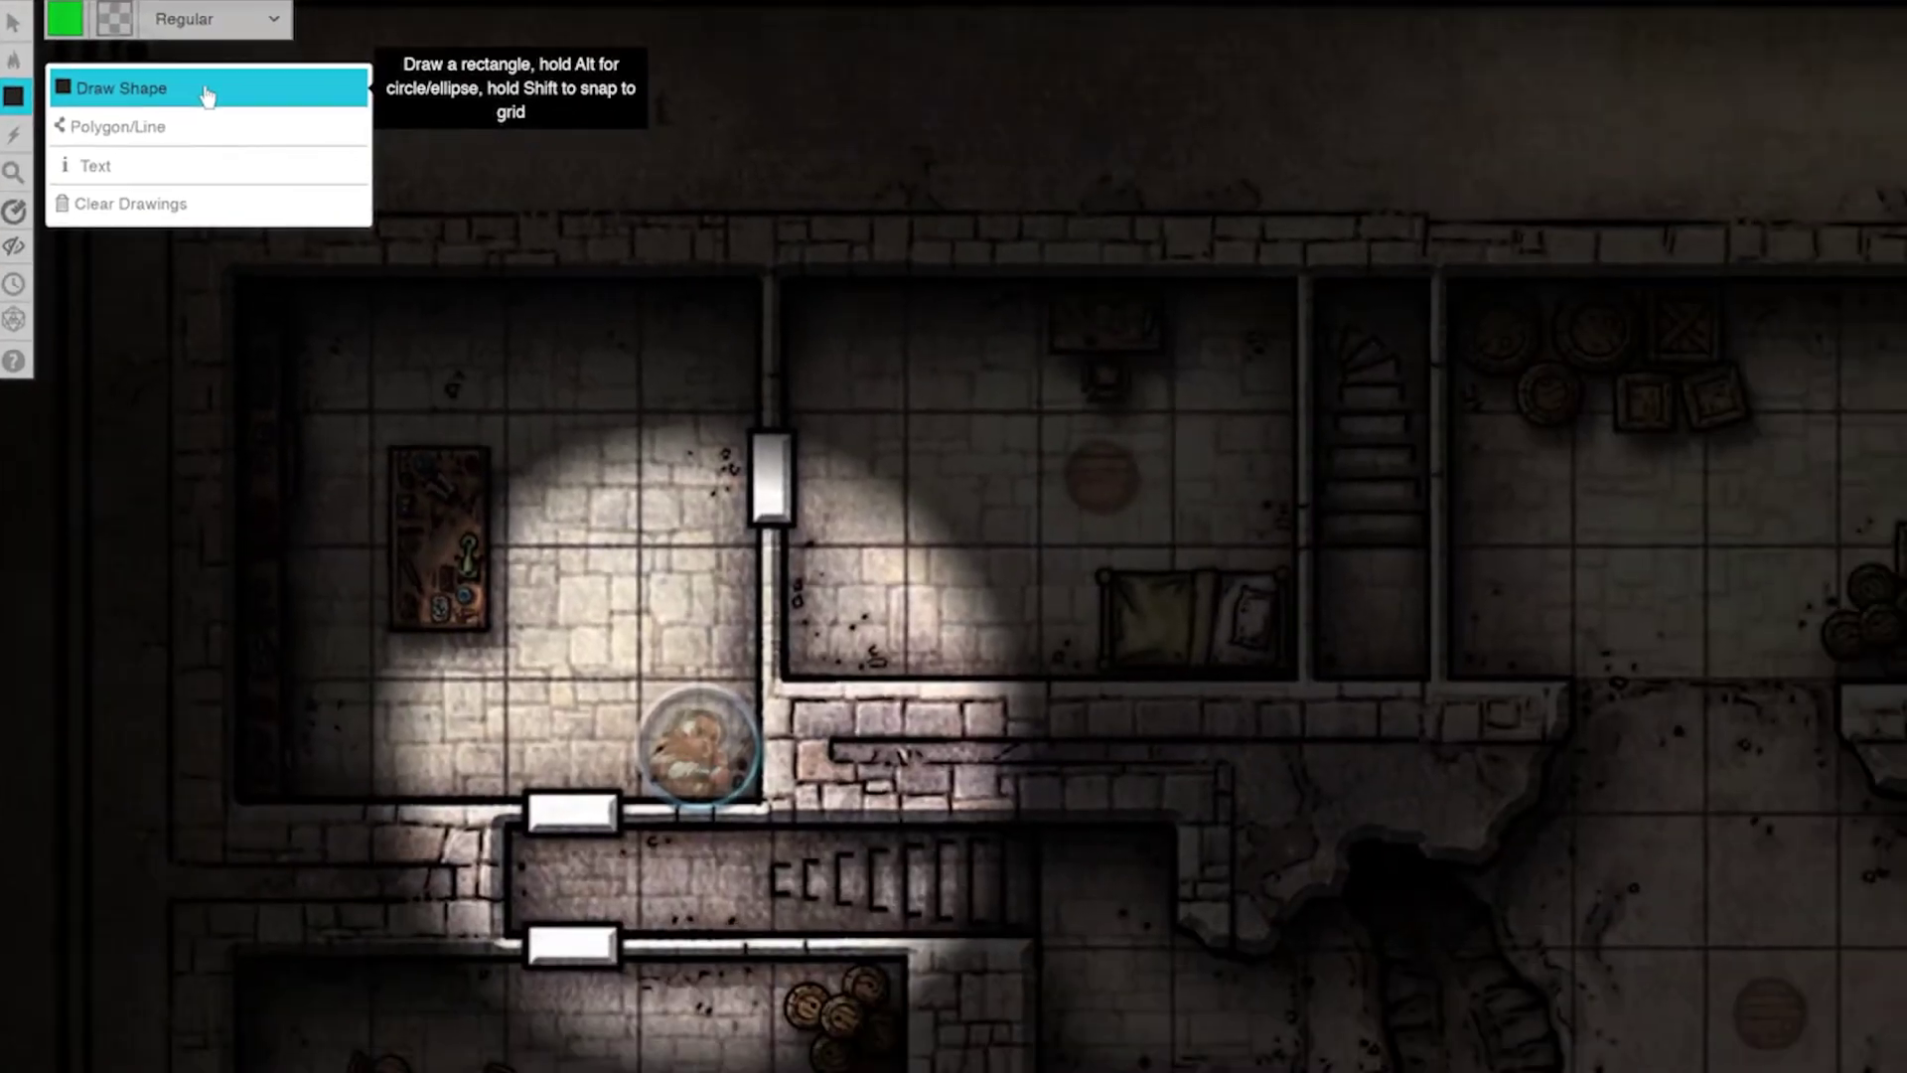
left_click_drag(770, 281, 1298, 671)
left_click_drag(231, 268, 758, 794)
left_click_drag(1469, 298, 1902, 660)
left_click(14, 20)
key("ctrl+a")
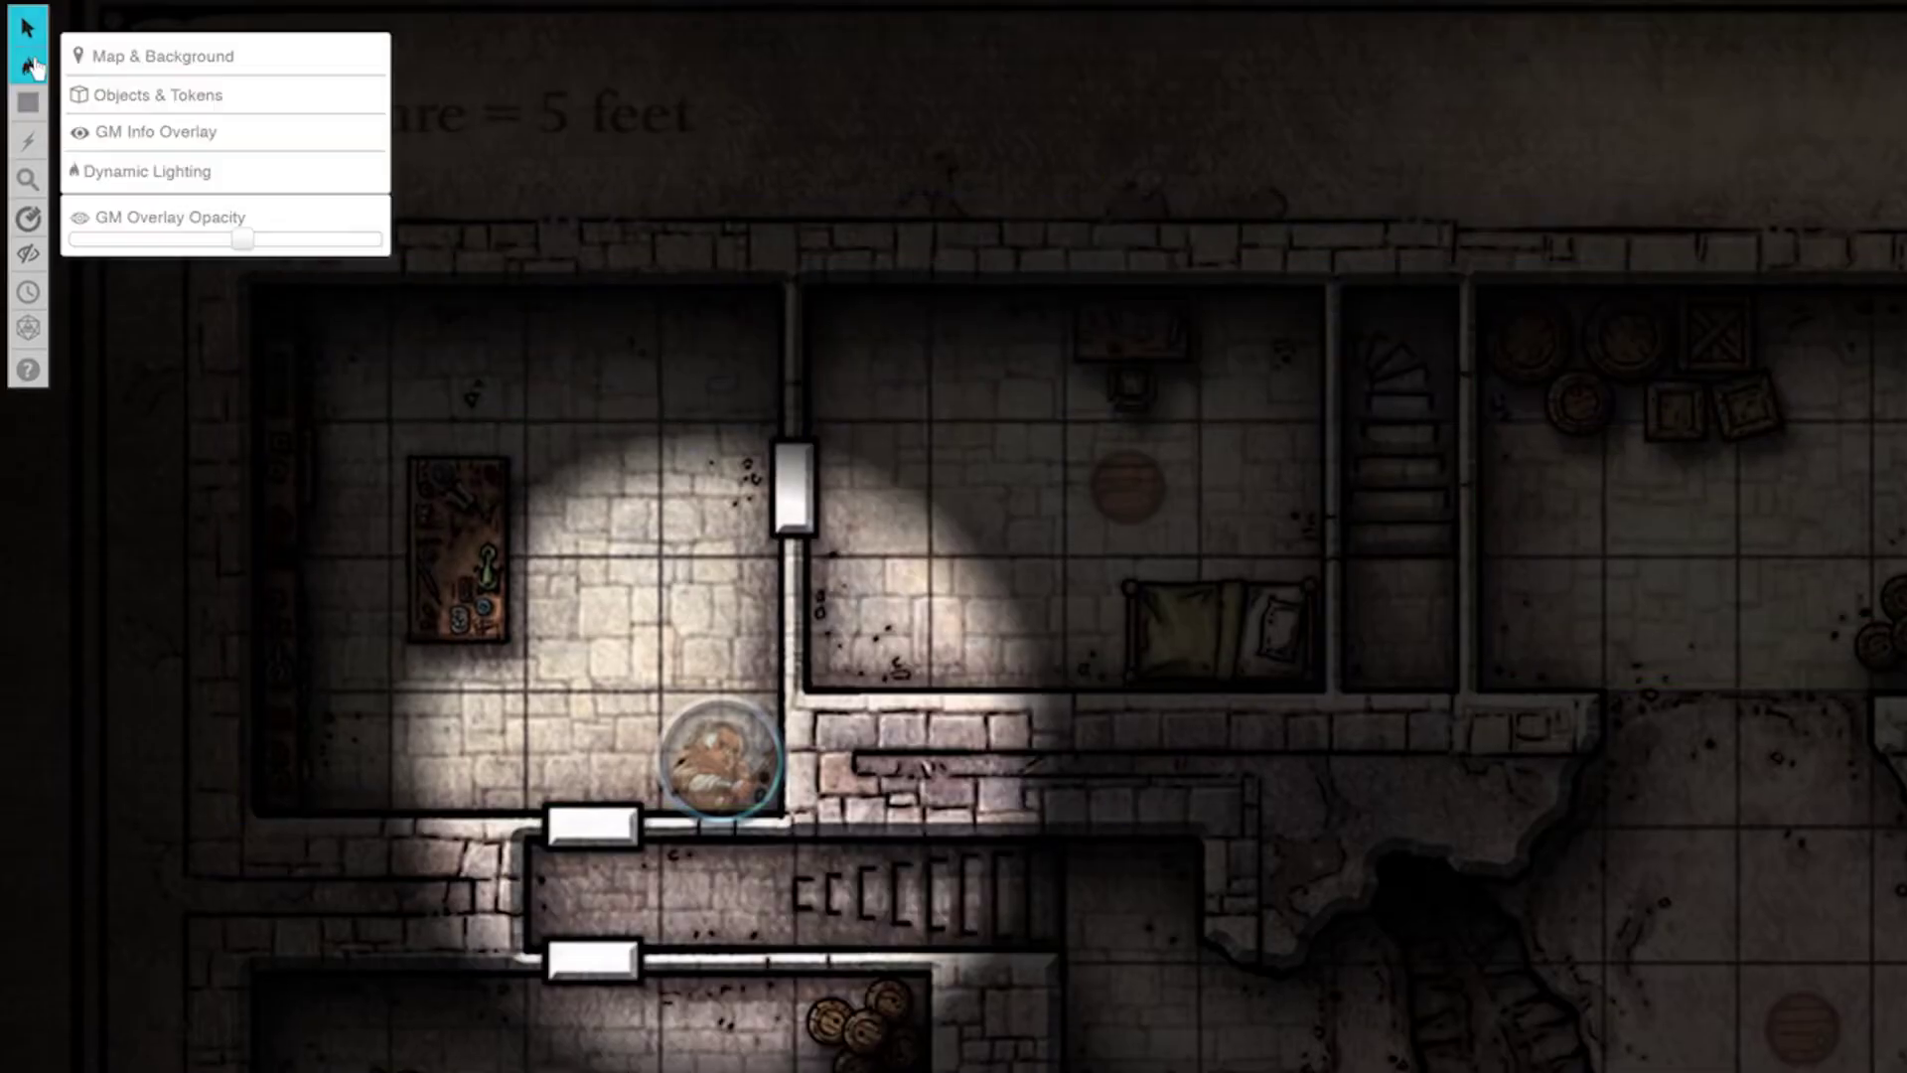
- Choose the Polygon/Line tool with a magenta (#ff00ff) stroke colour
mouse_move(13, 96)
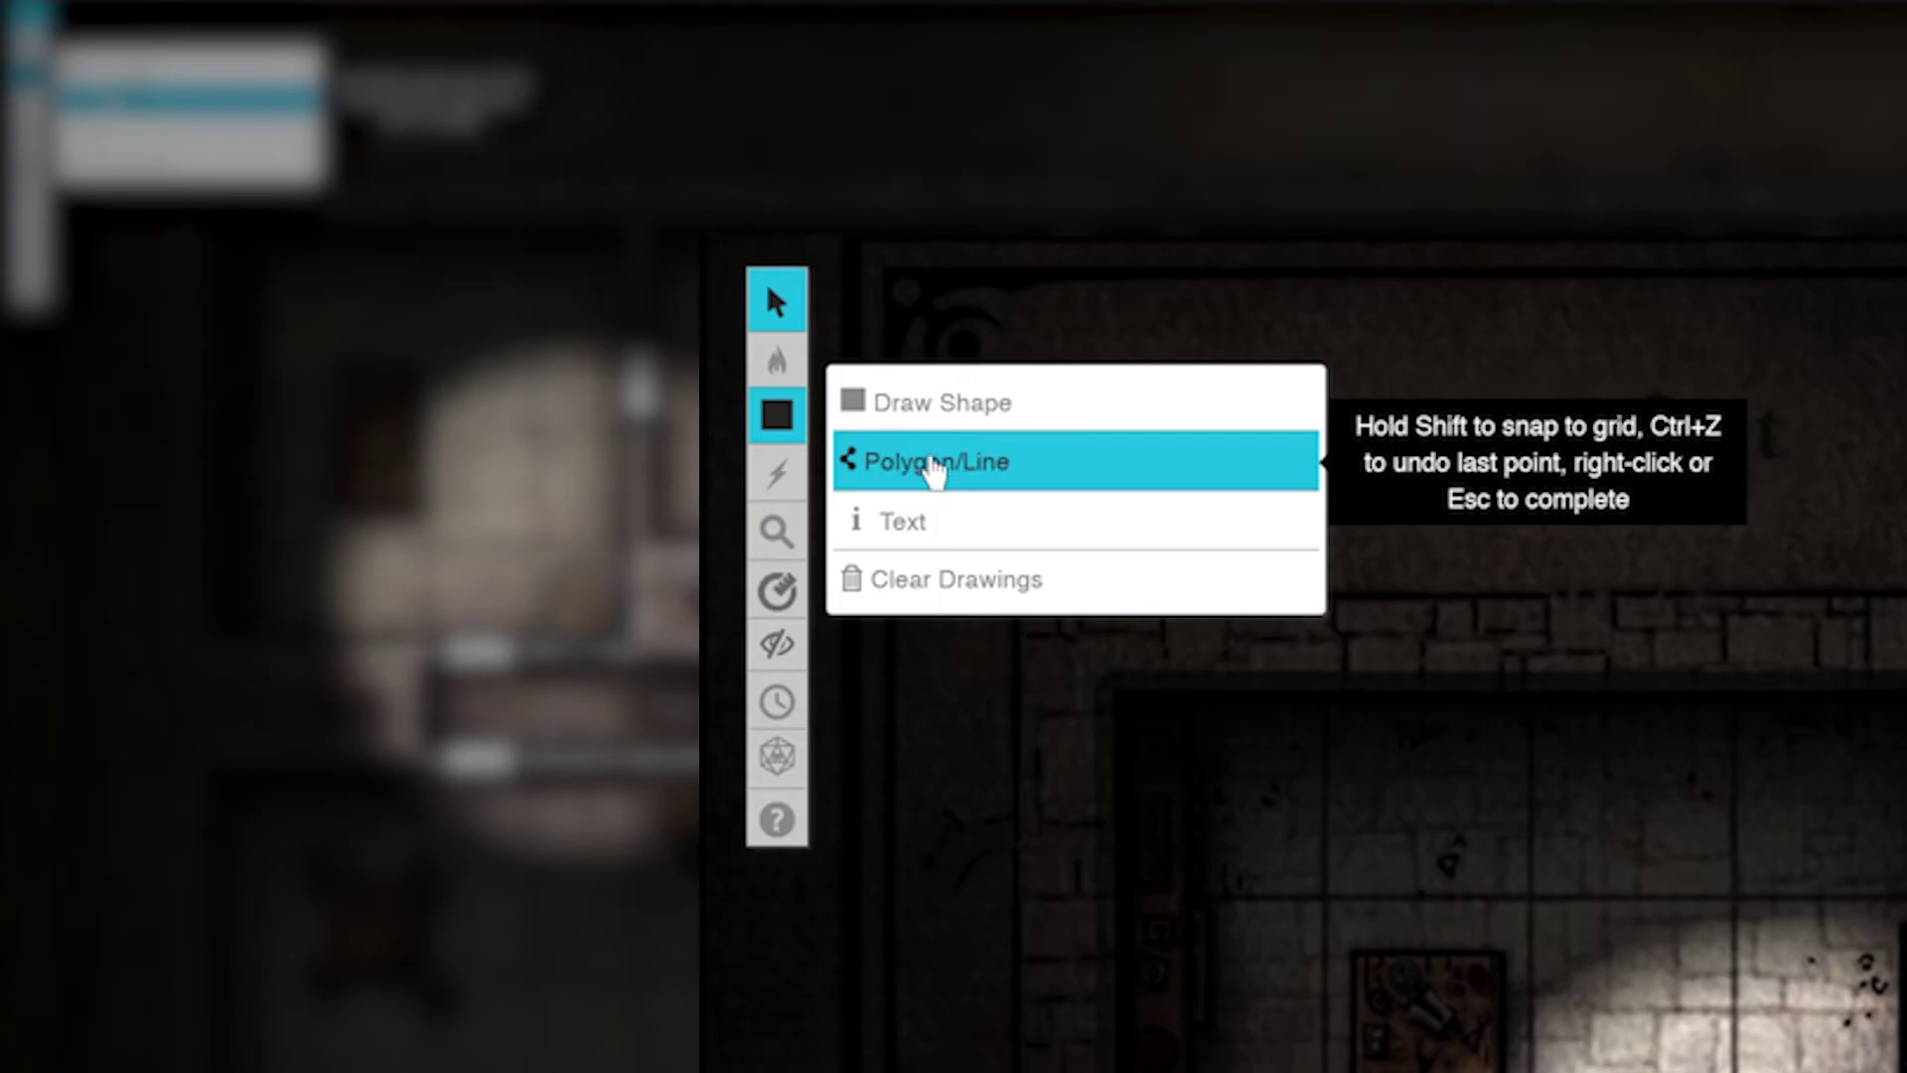
left_click(933, 472)
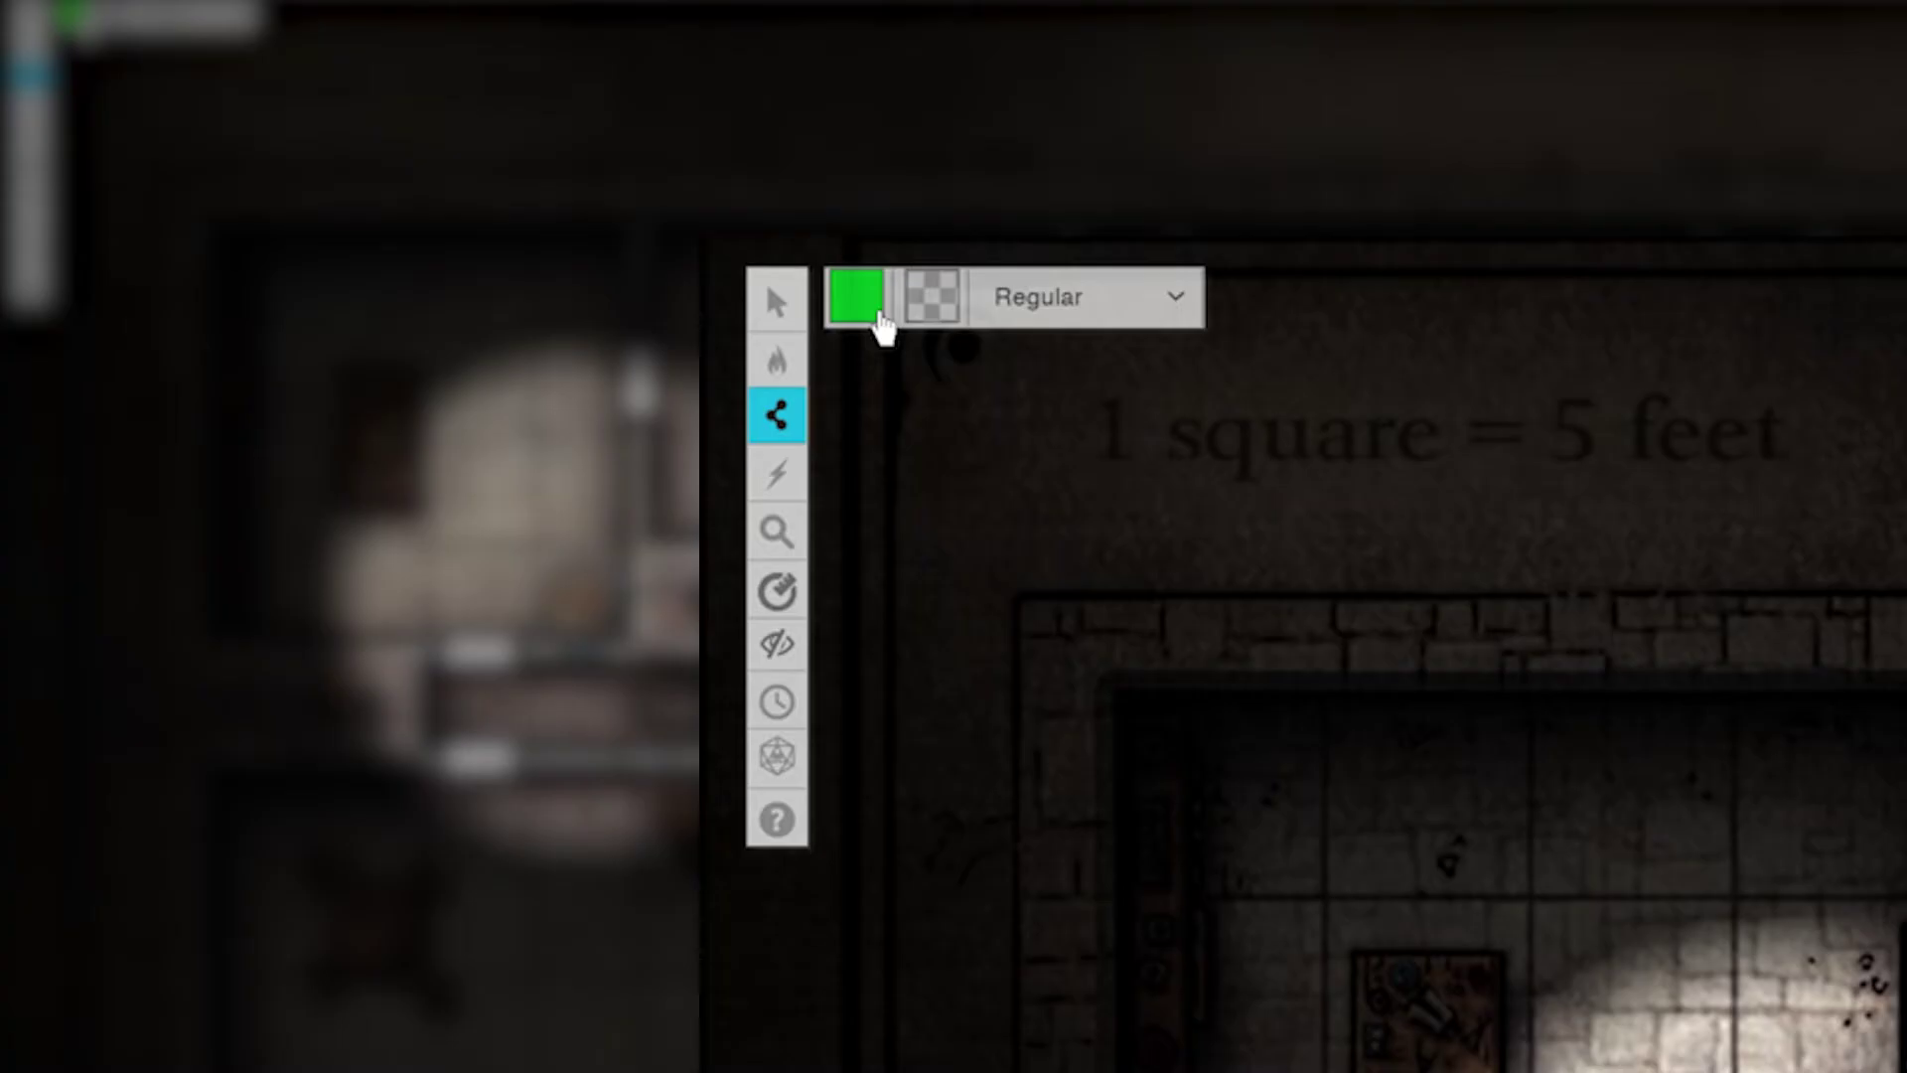
left_click(860, 303)
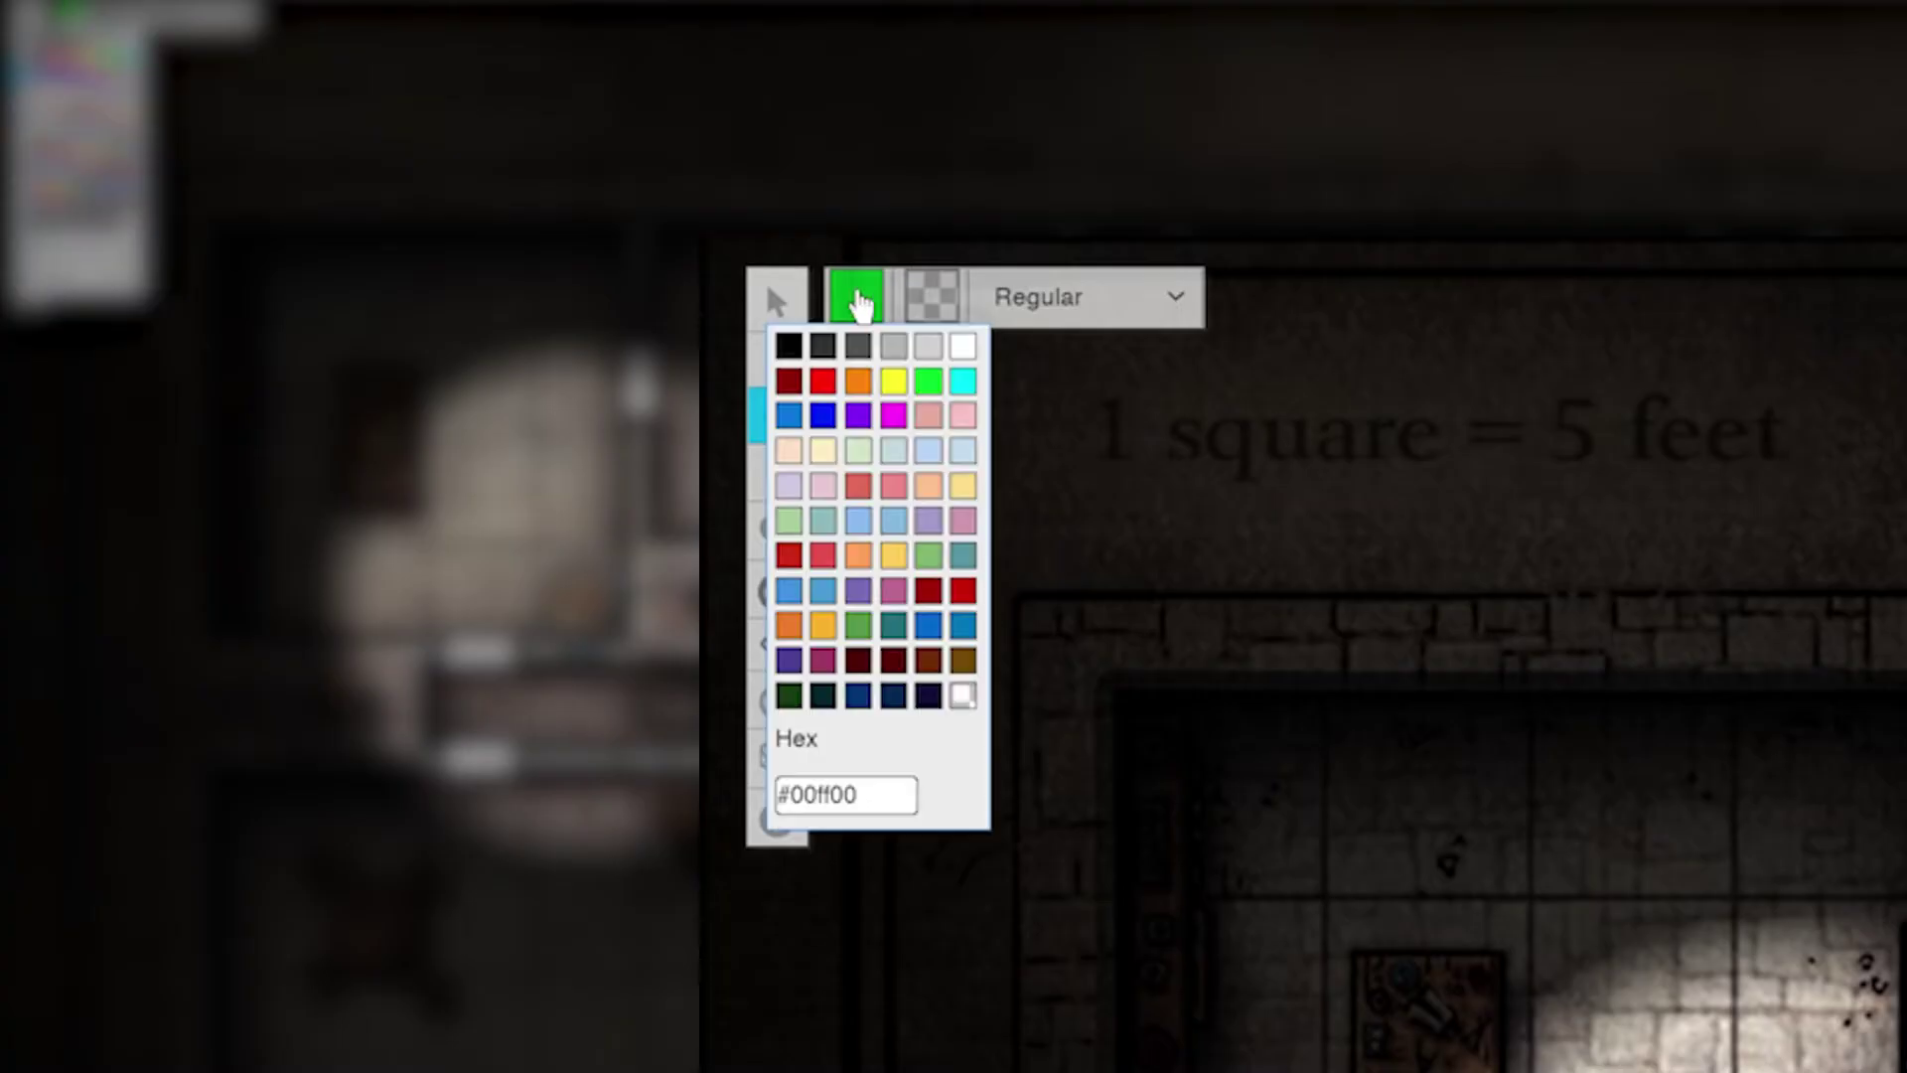
left_click(892, 415)
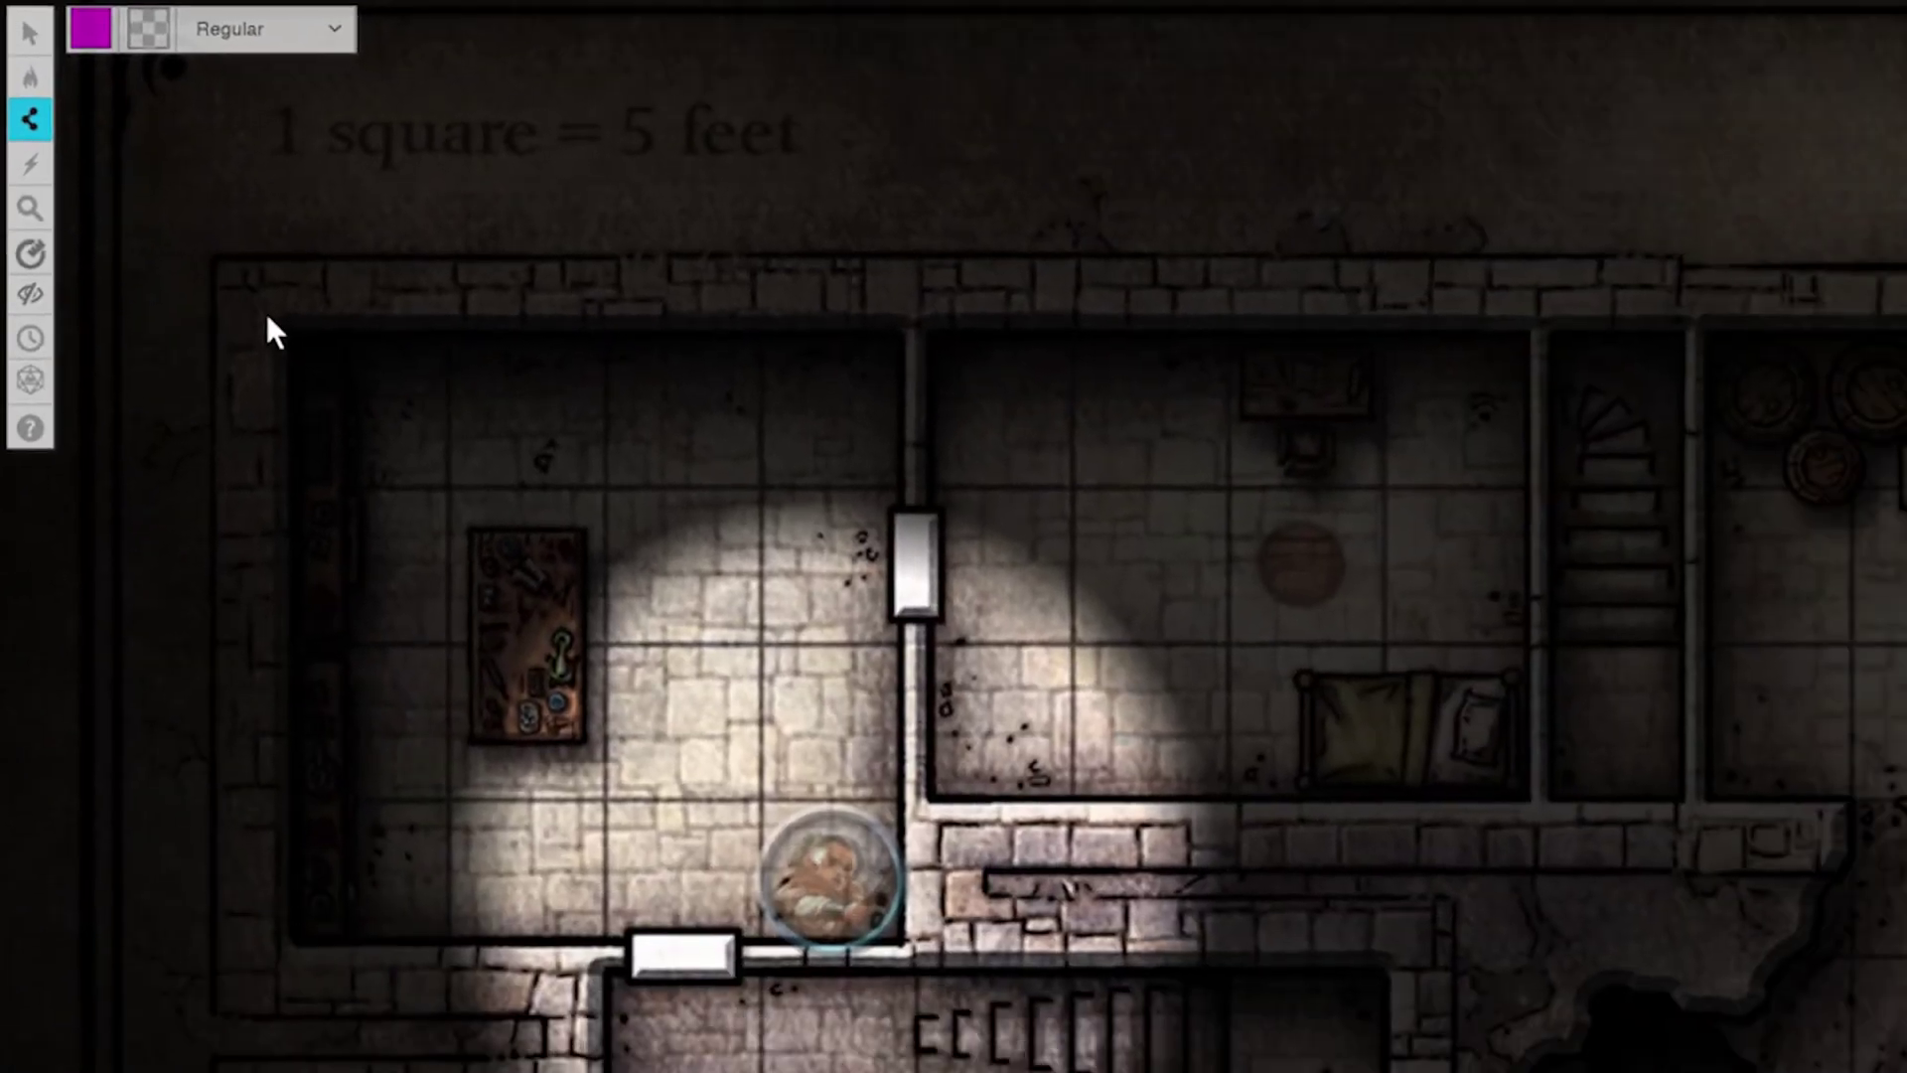
- Trace a closed magenta polygon around the left room's walls
left_click(901, 321)
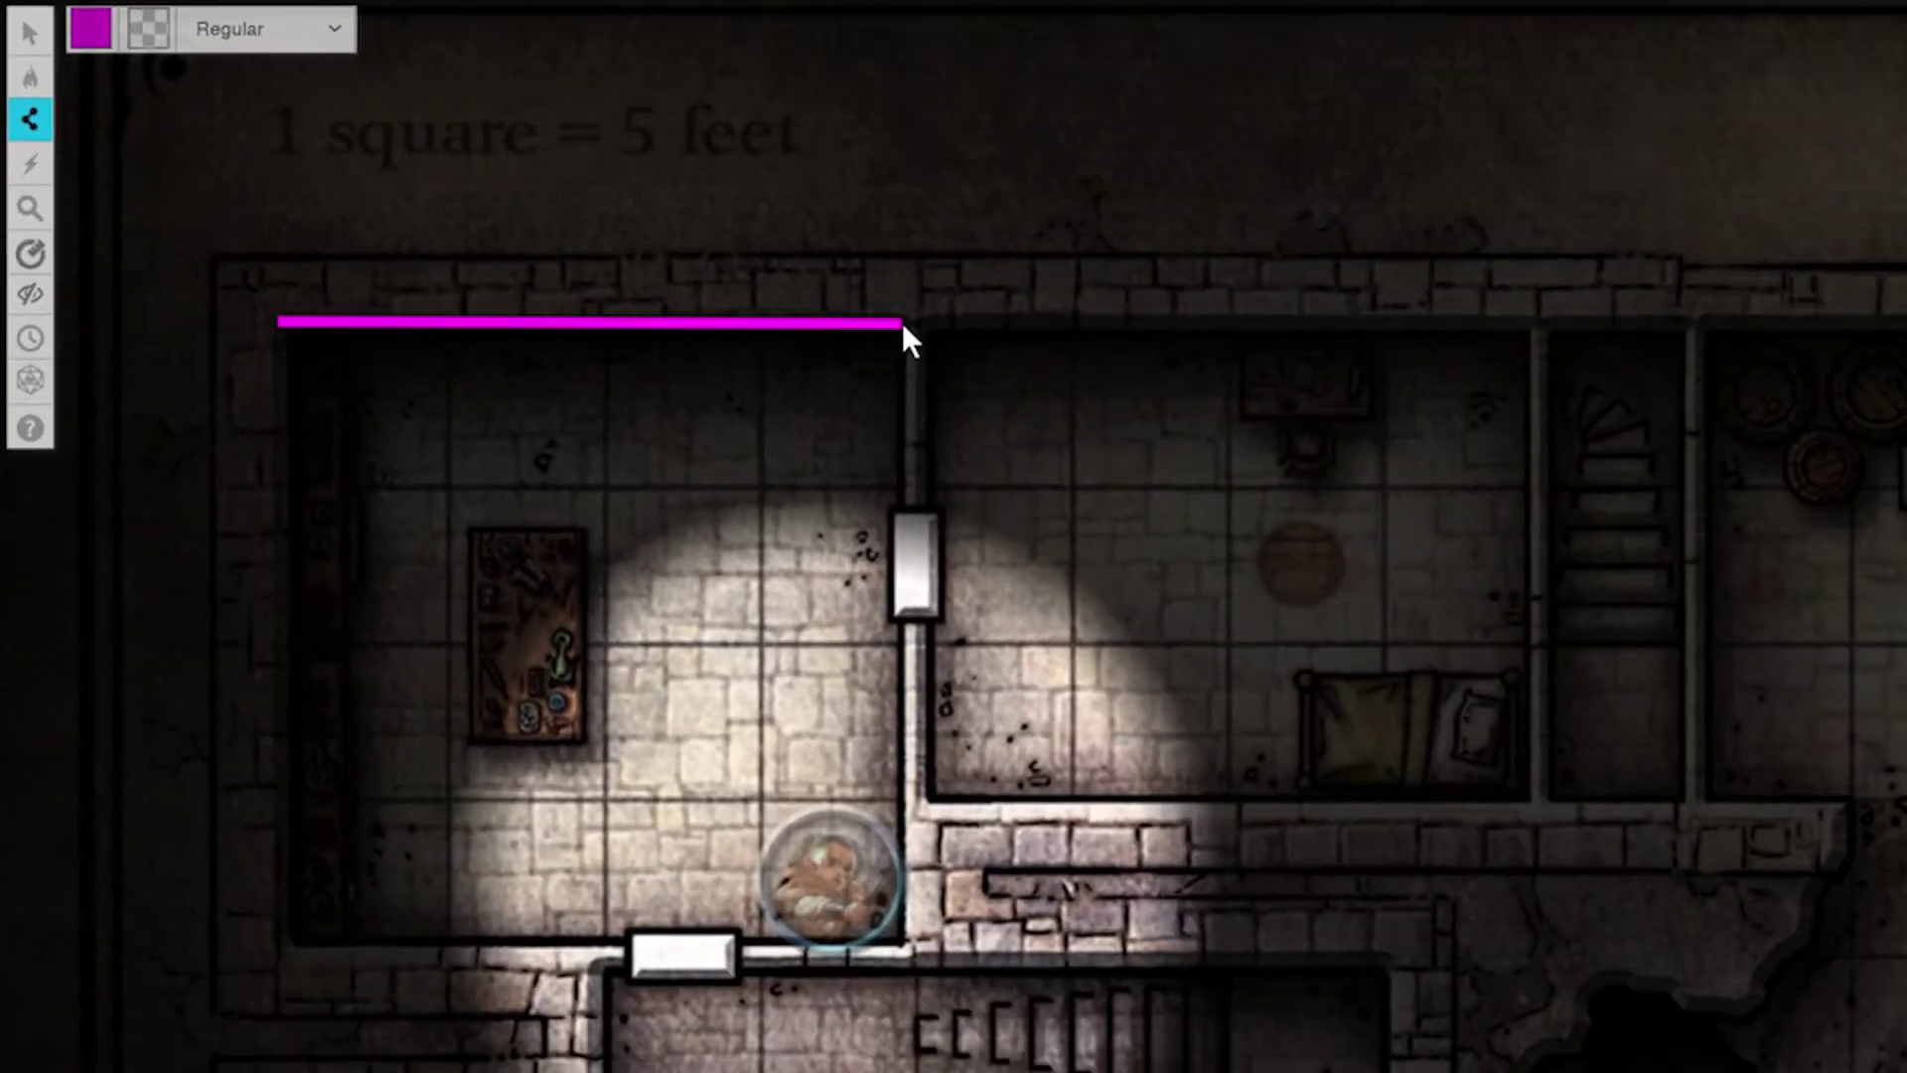
left_click(908, 509)
left_click(905, 936)
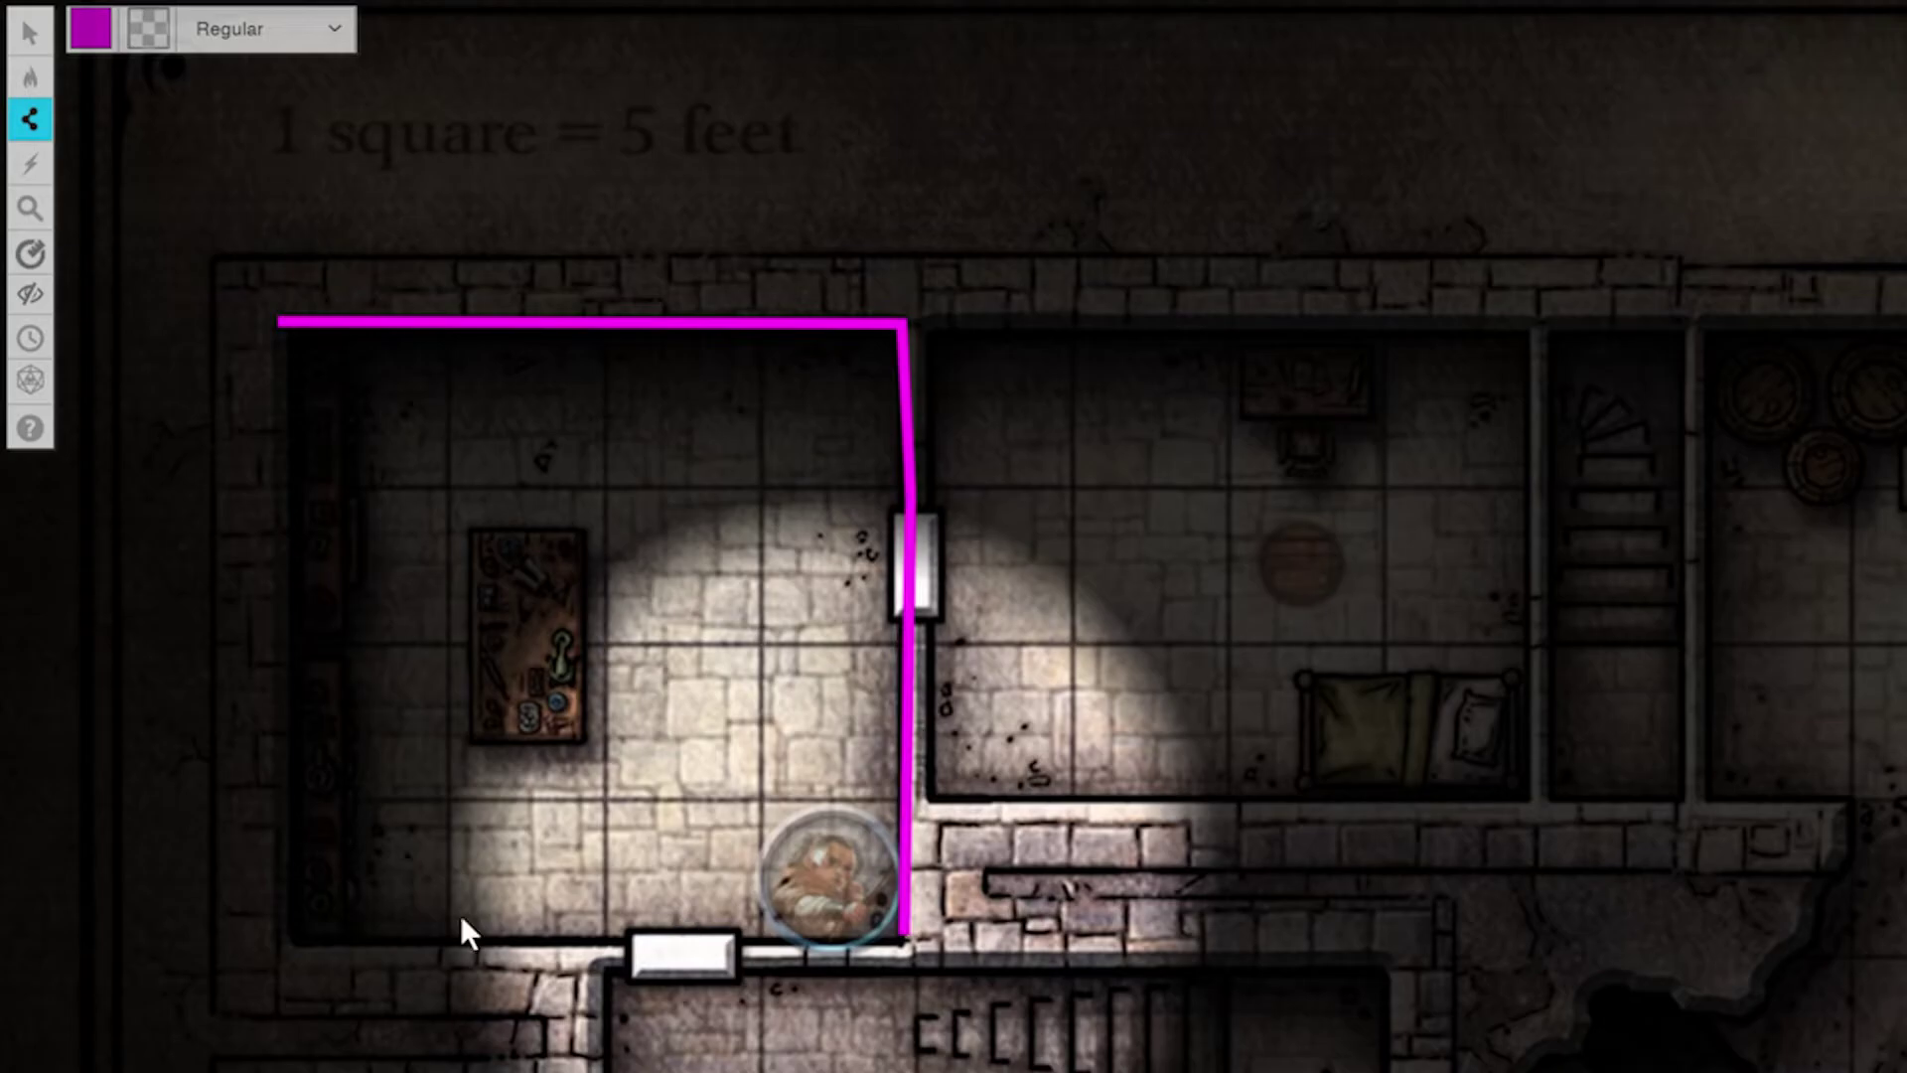
left_click(317, 929)
left_click(283, 330)
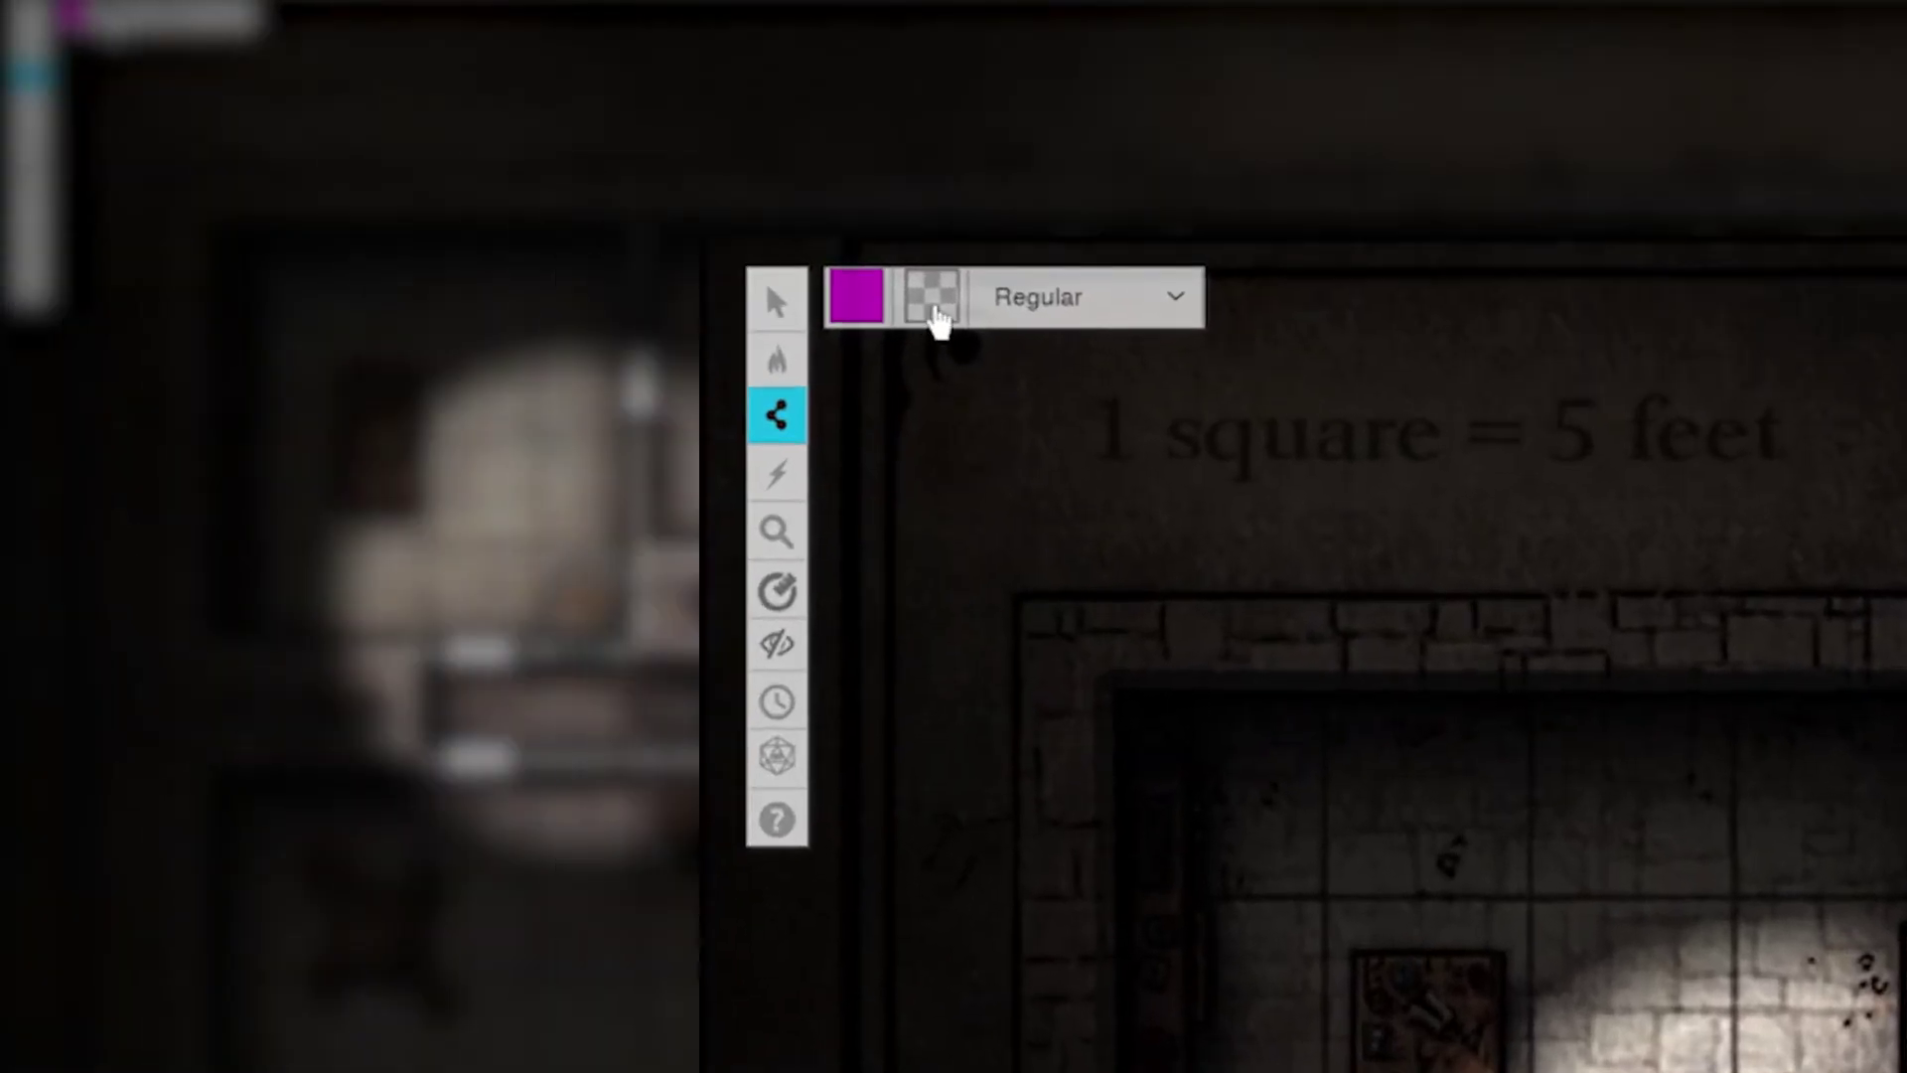
- Set the fill colour to green and redraw the left room's outline as a filled polygon
left_click(392, 126)
left_click(928, 380)
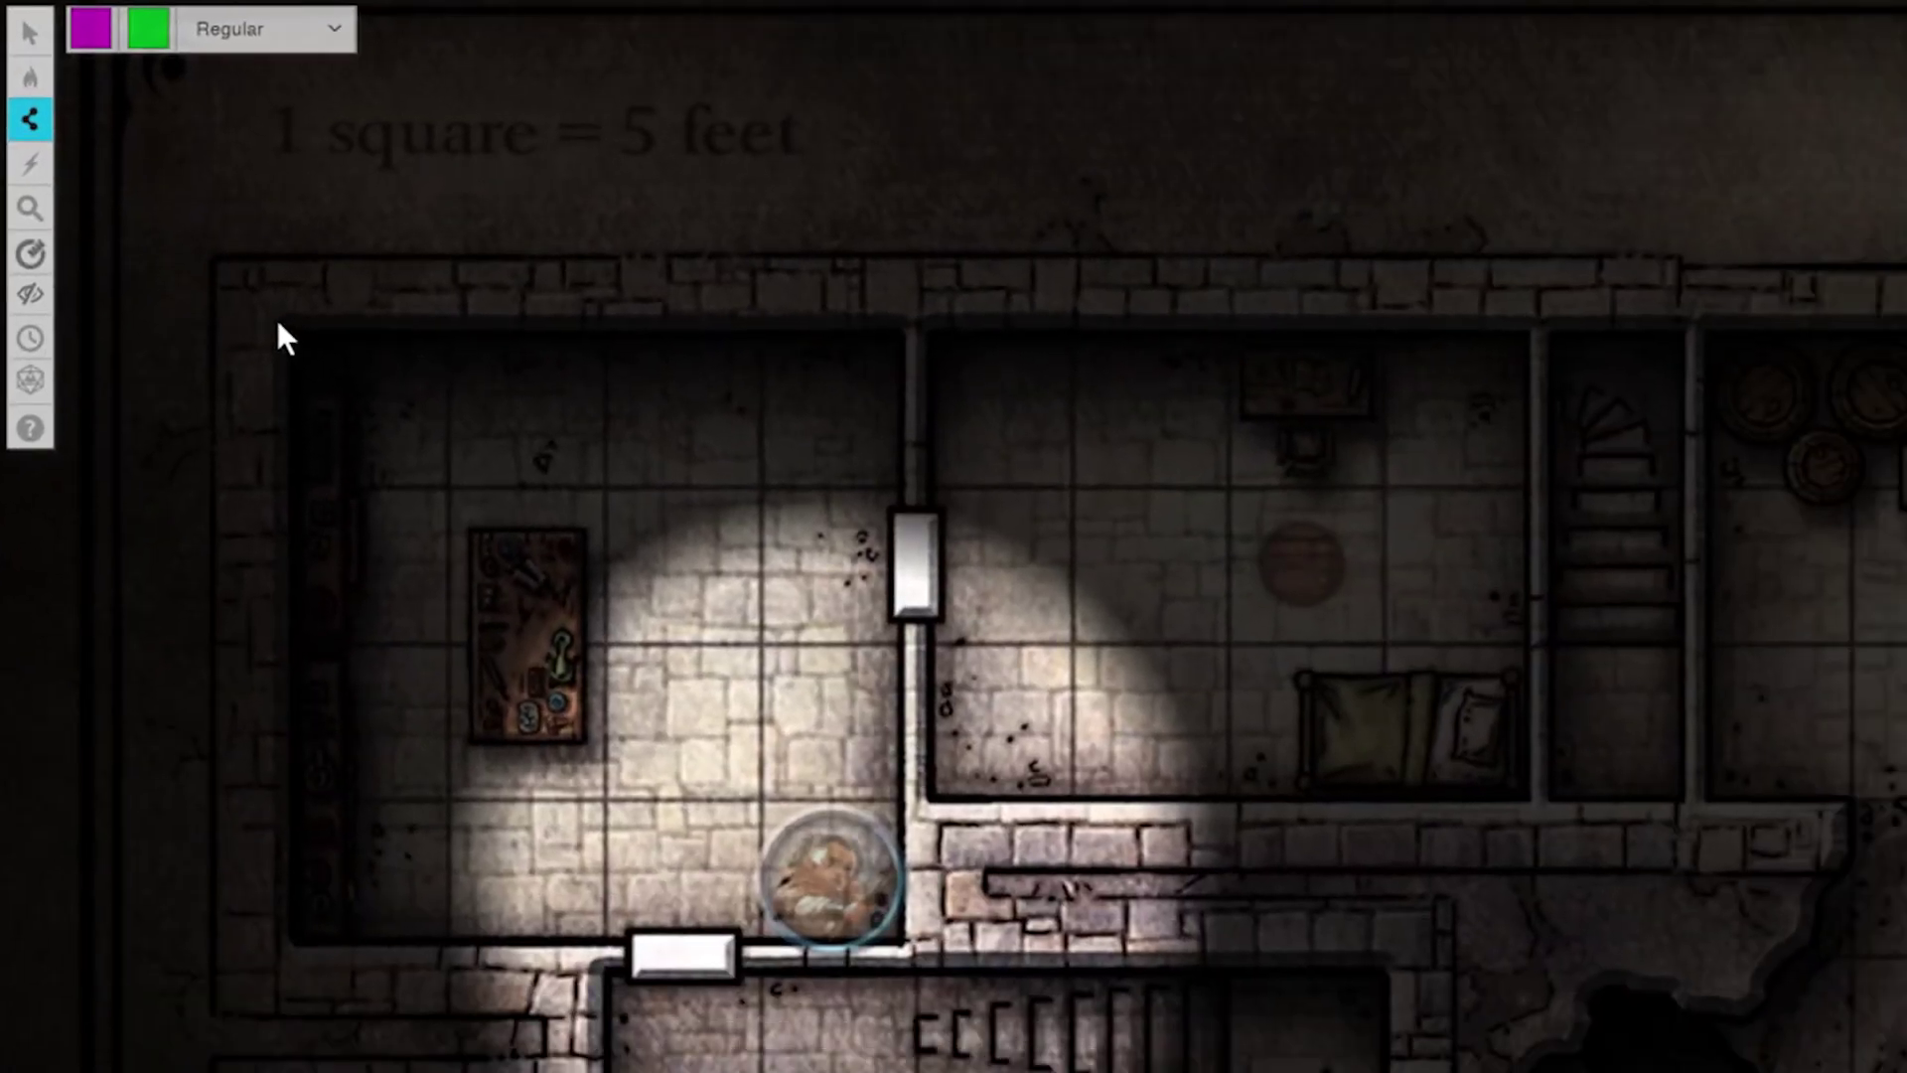
left_click(908, 334)
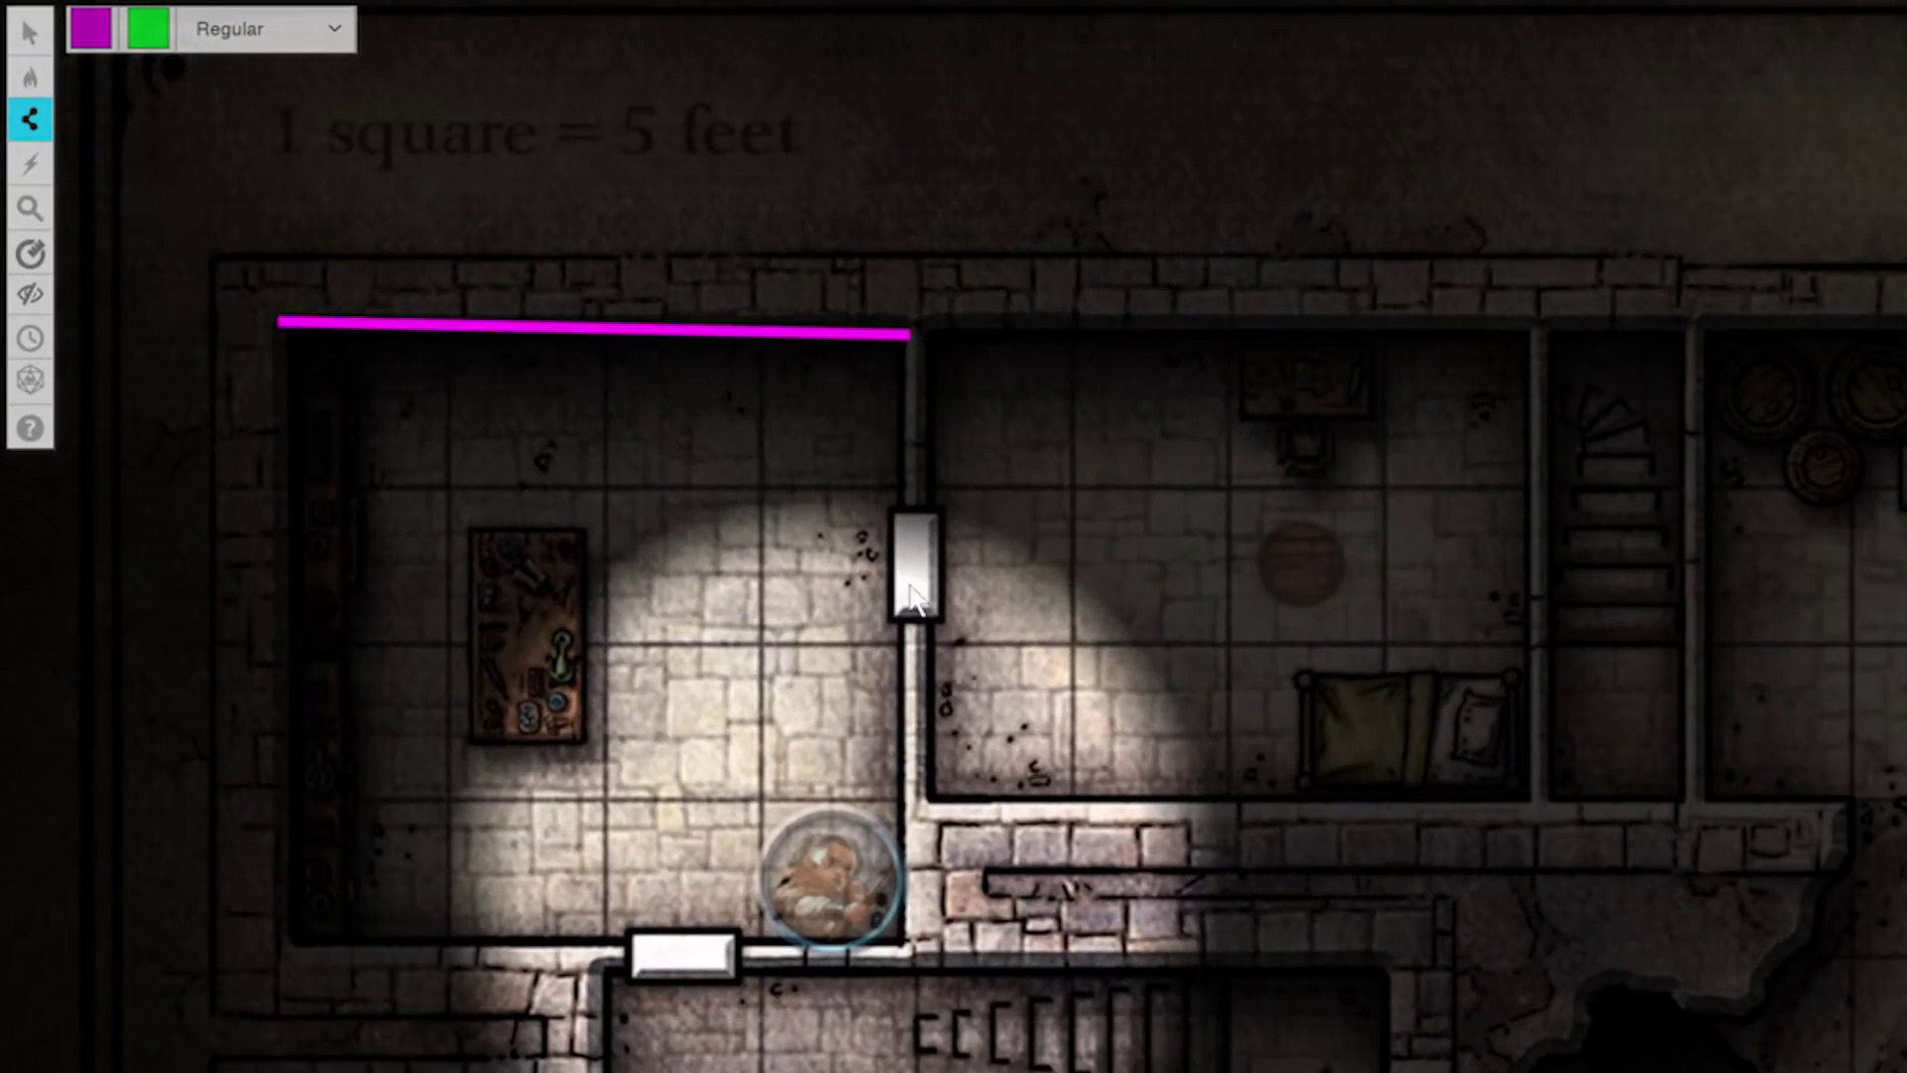
left_click(908, 944)
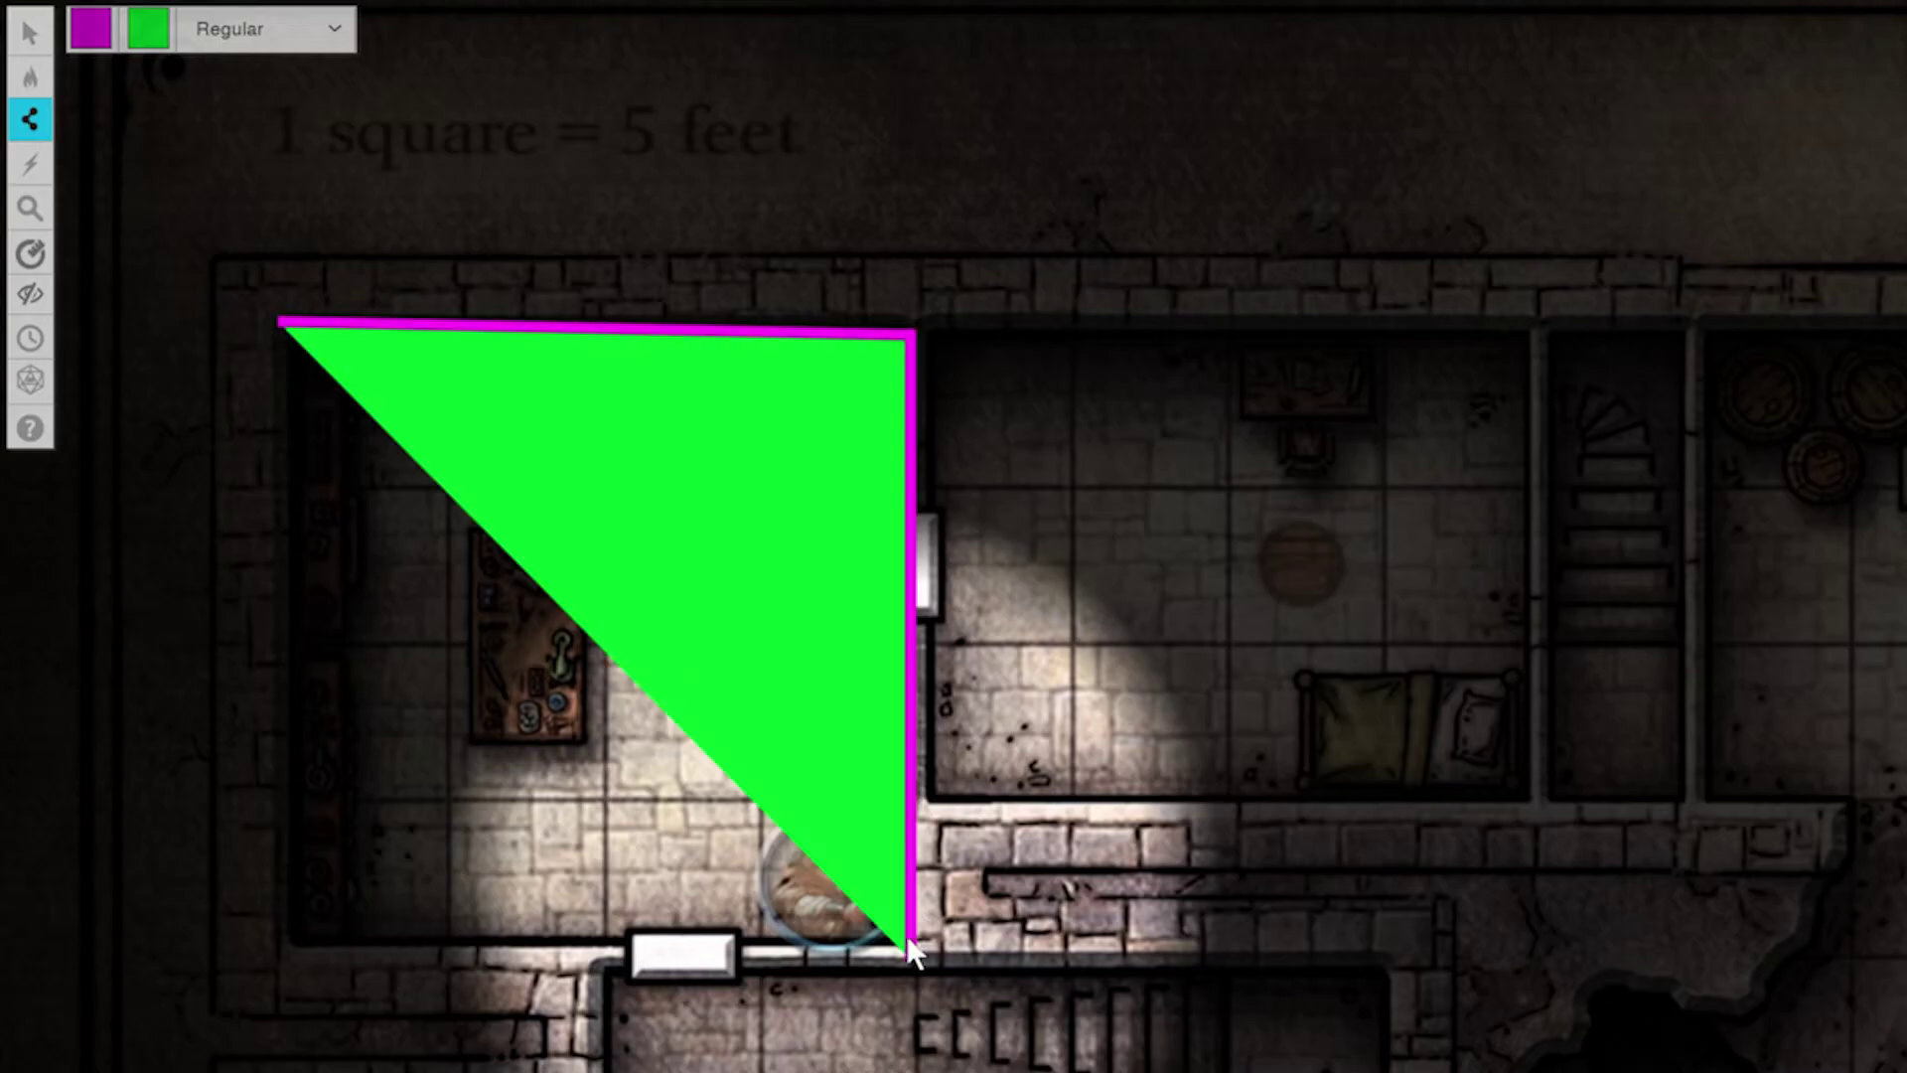
left_click(288, 956)
left_click(281, 324)
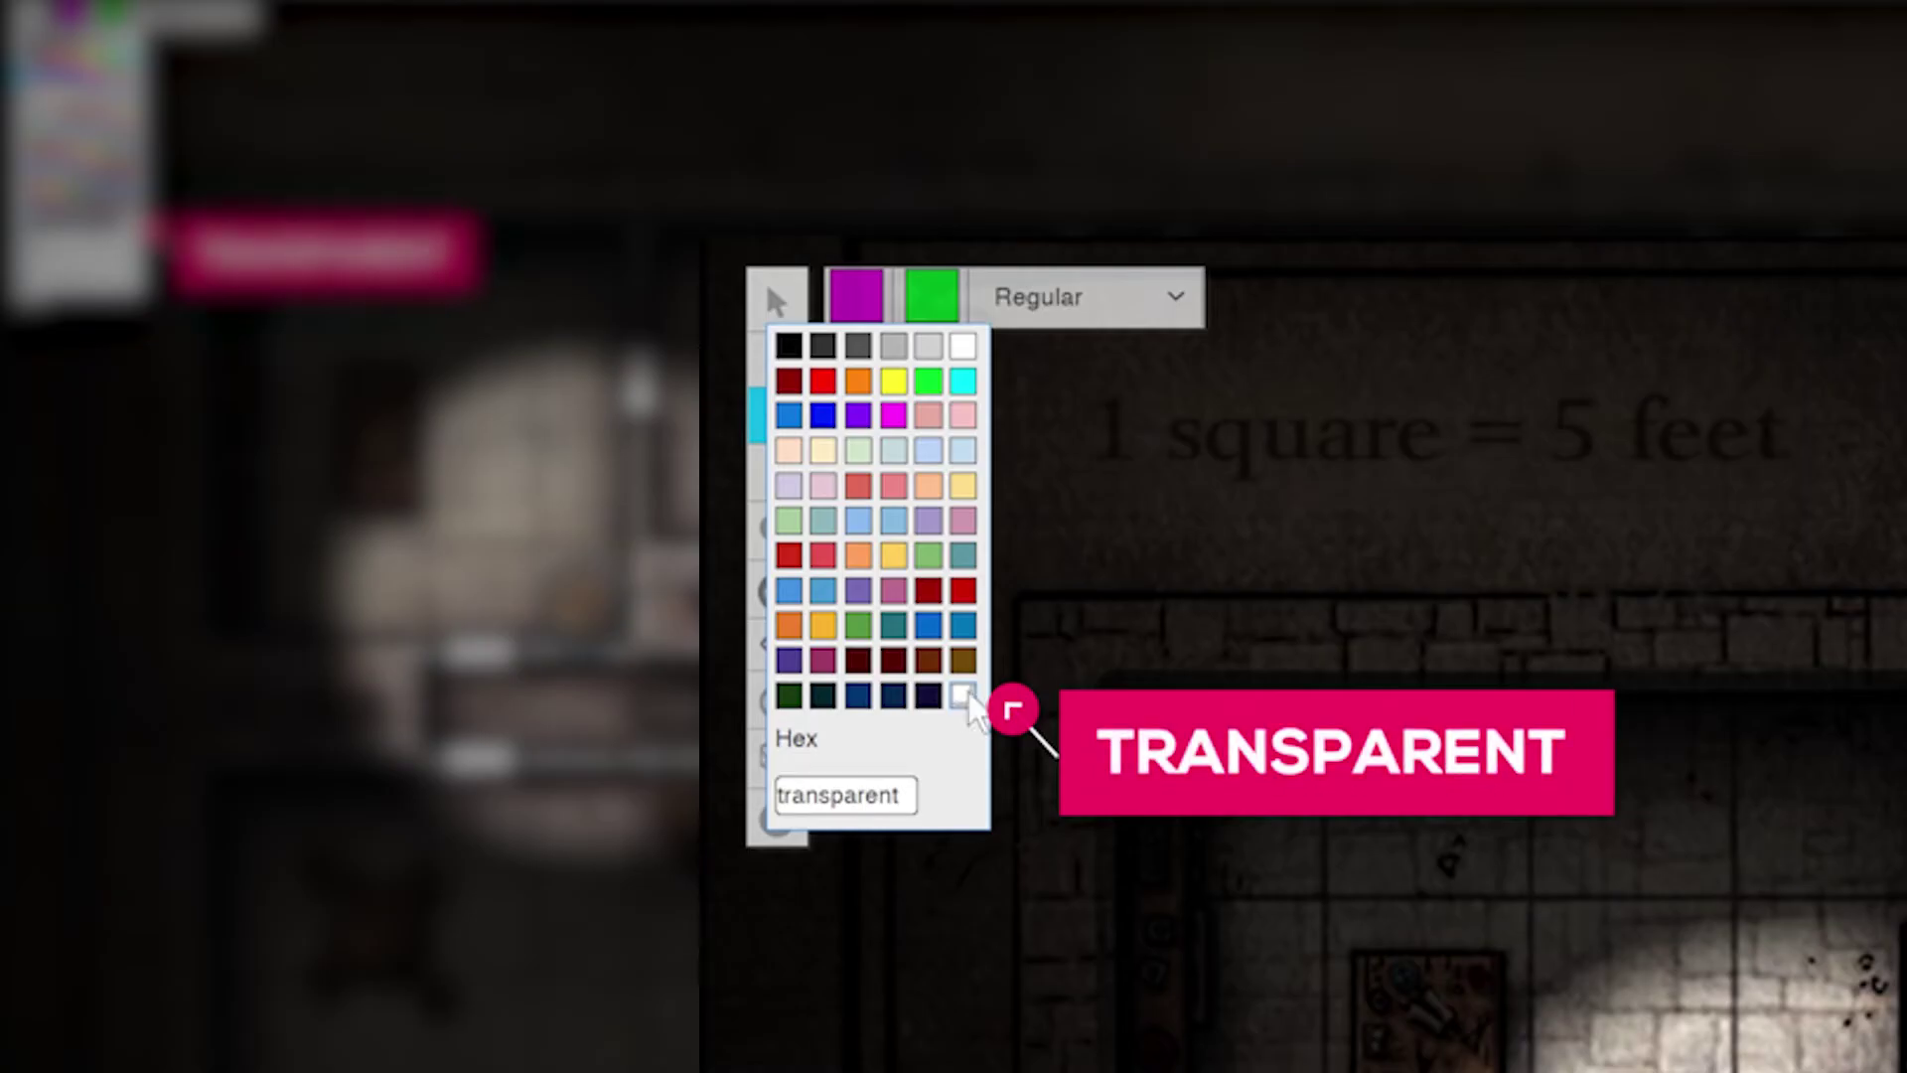
- Set the fill to transparent and the line width to Extra Large
left_click(966, 695)
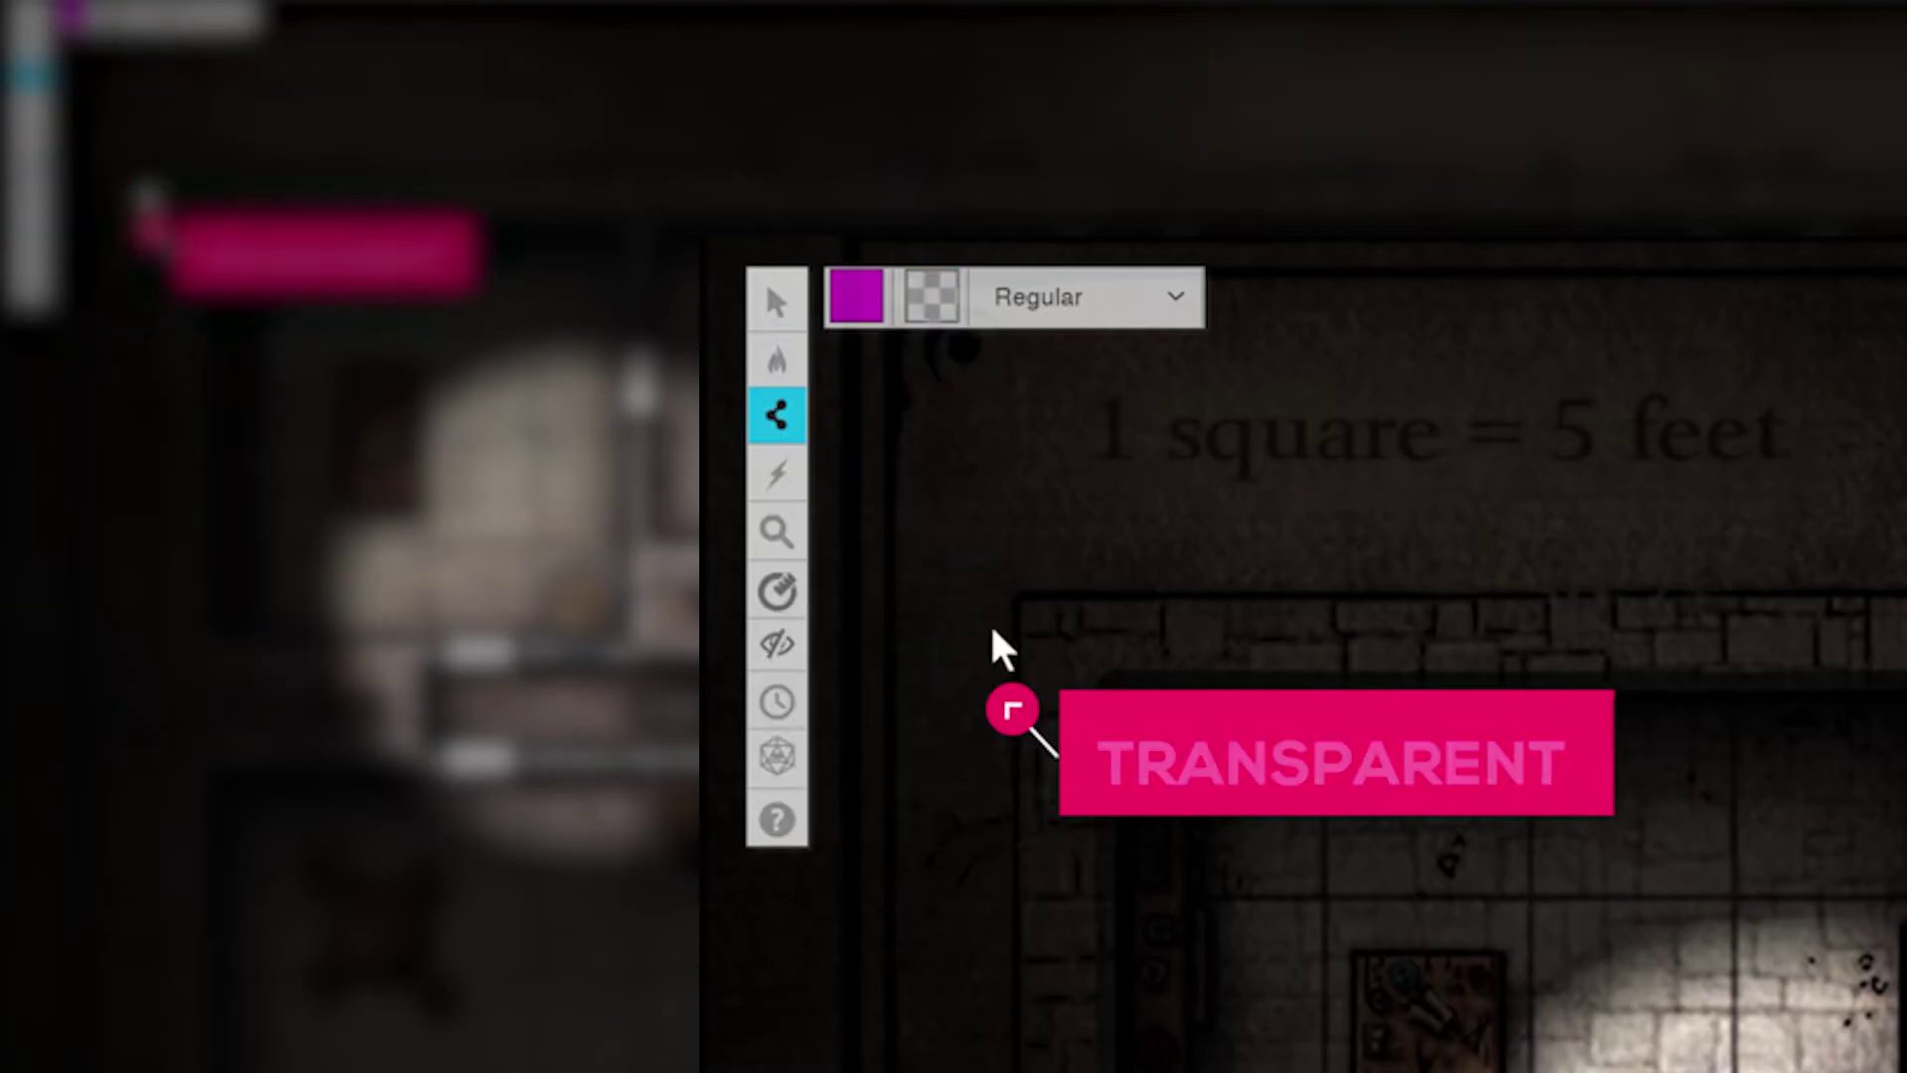
left_click(1164, 308)
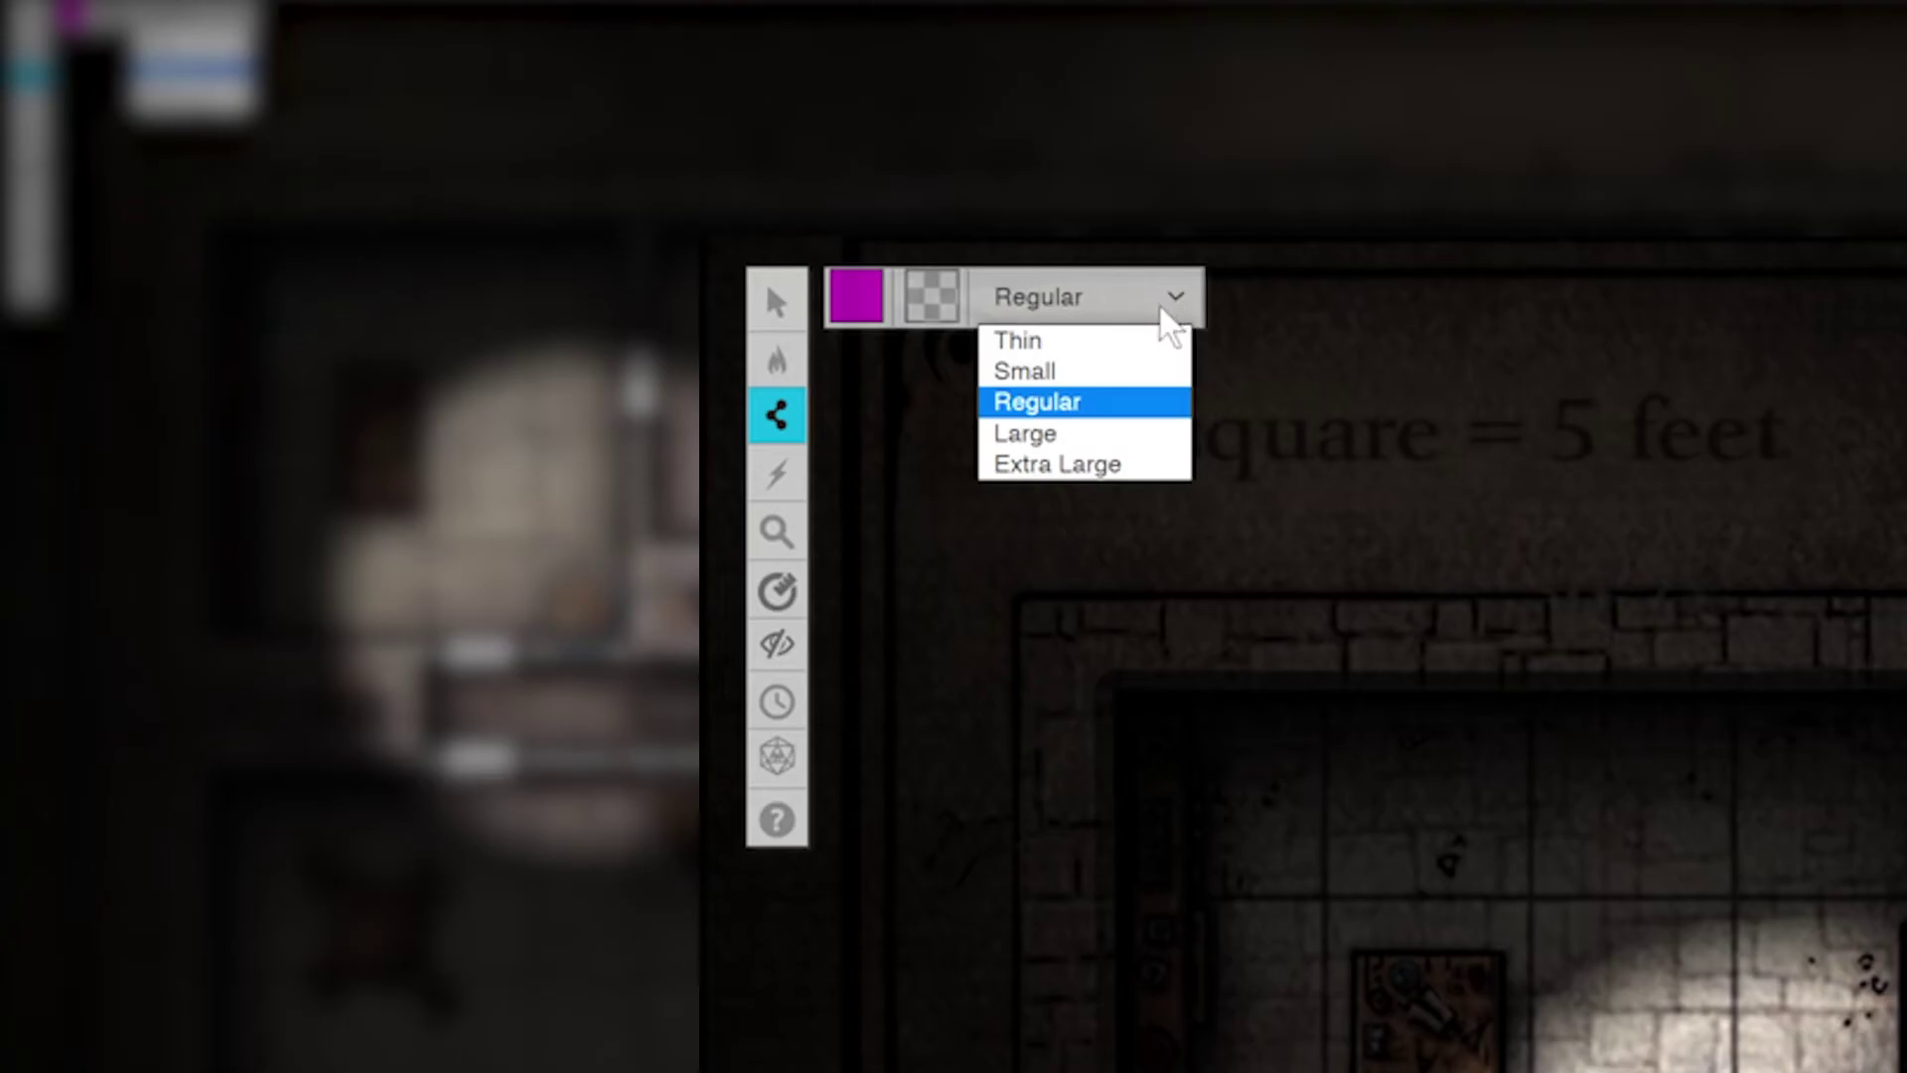
left_click(1132, 464)
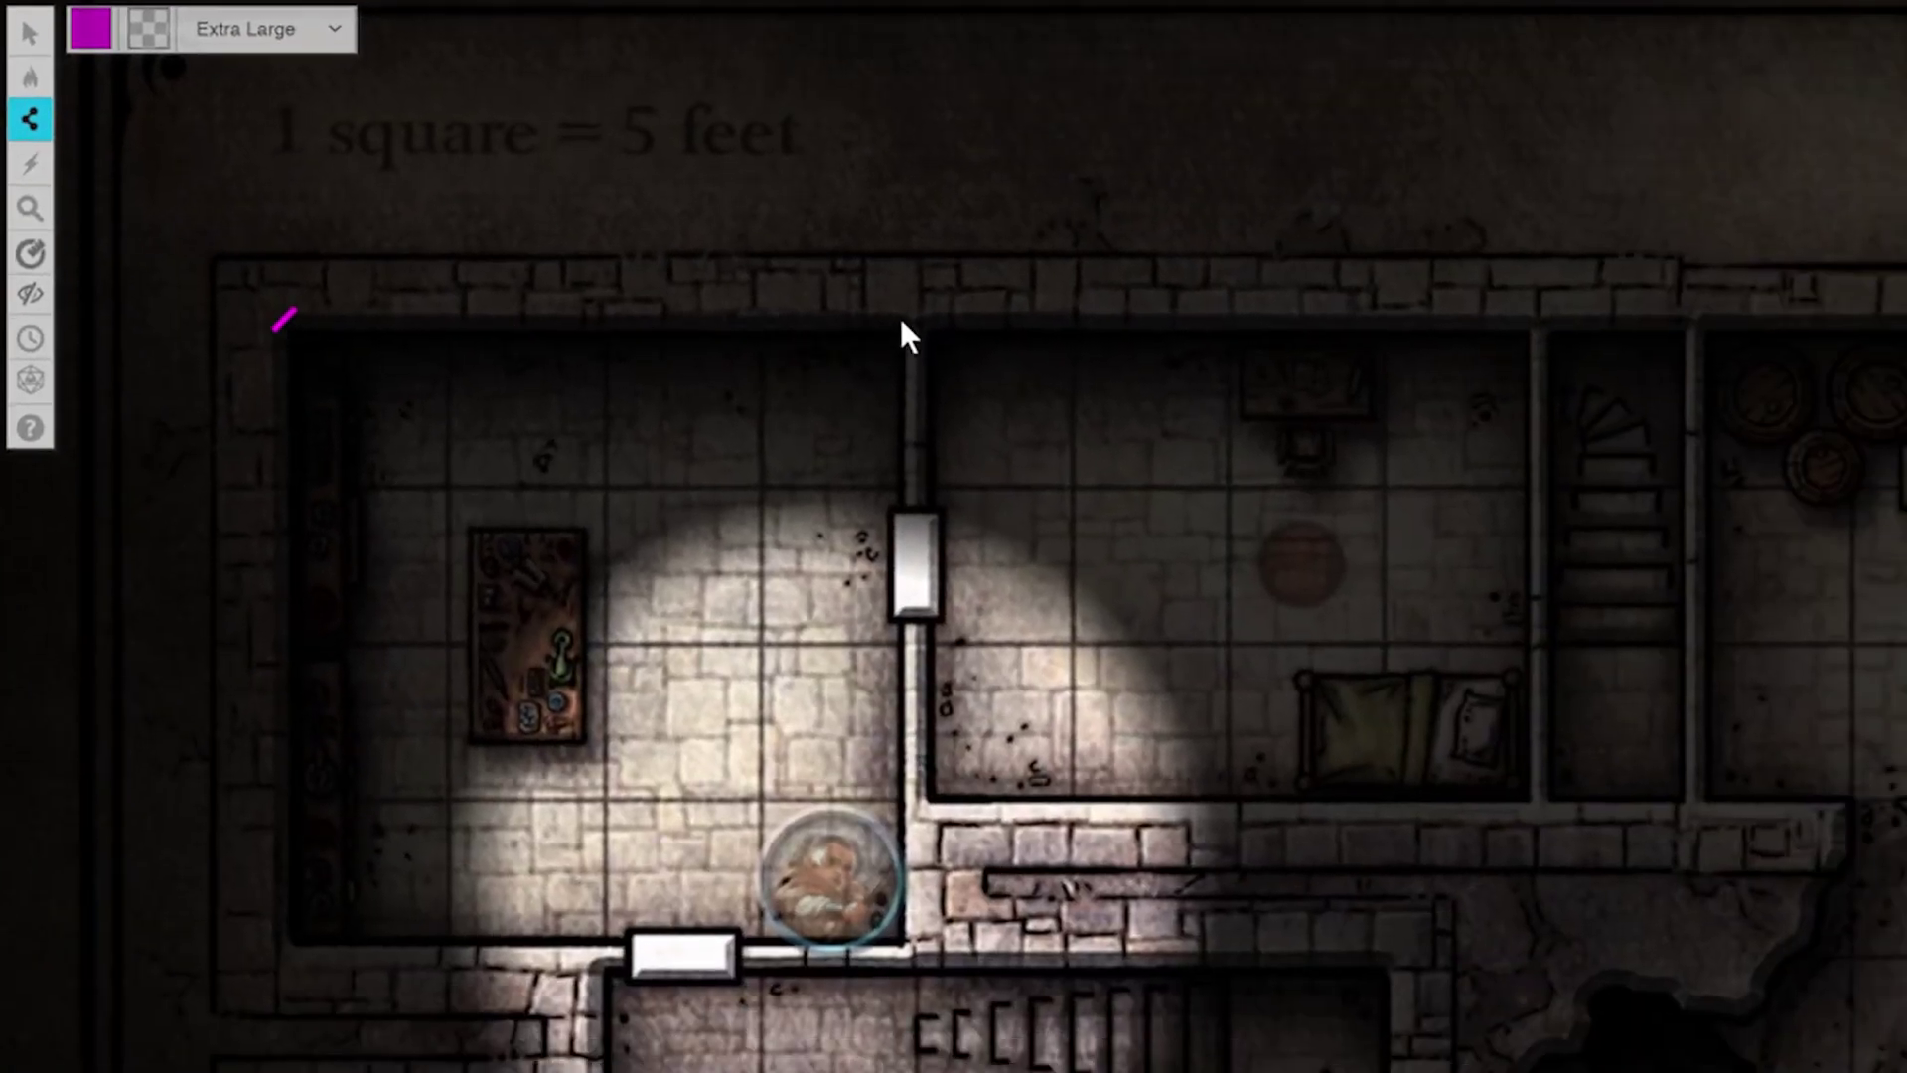
- Outline the left room's walls with the thick line, then reset width to Regular
left_click(902, 322)
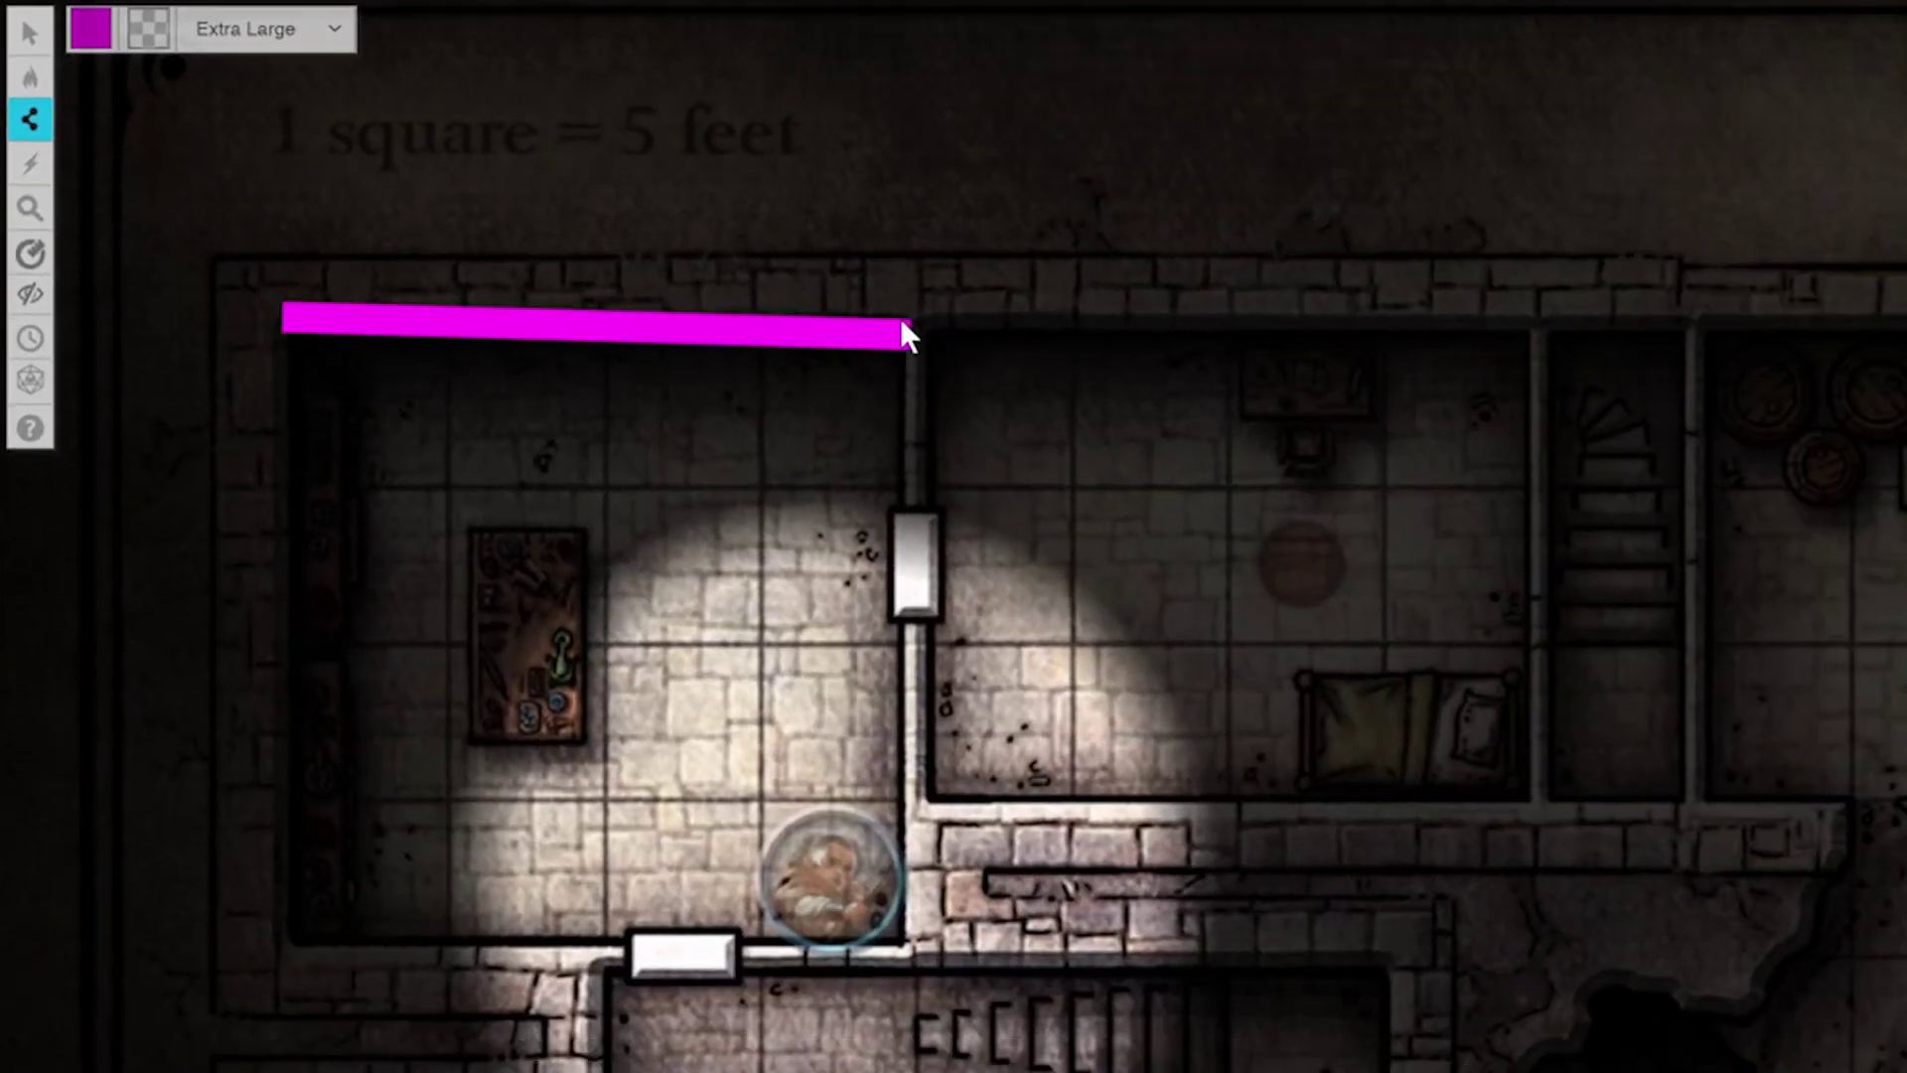
left_click(905, 944)
left_click(290, 943)
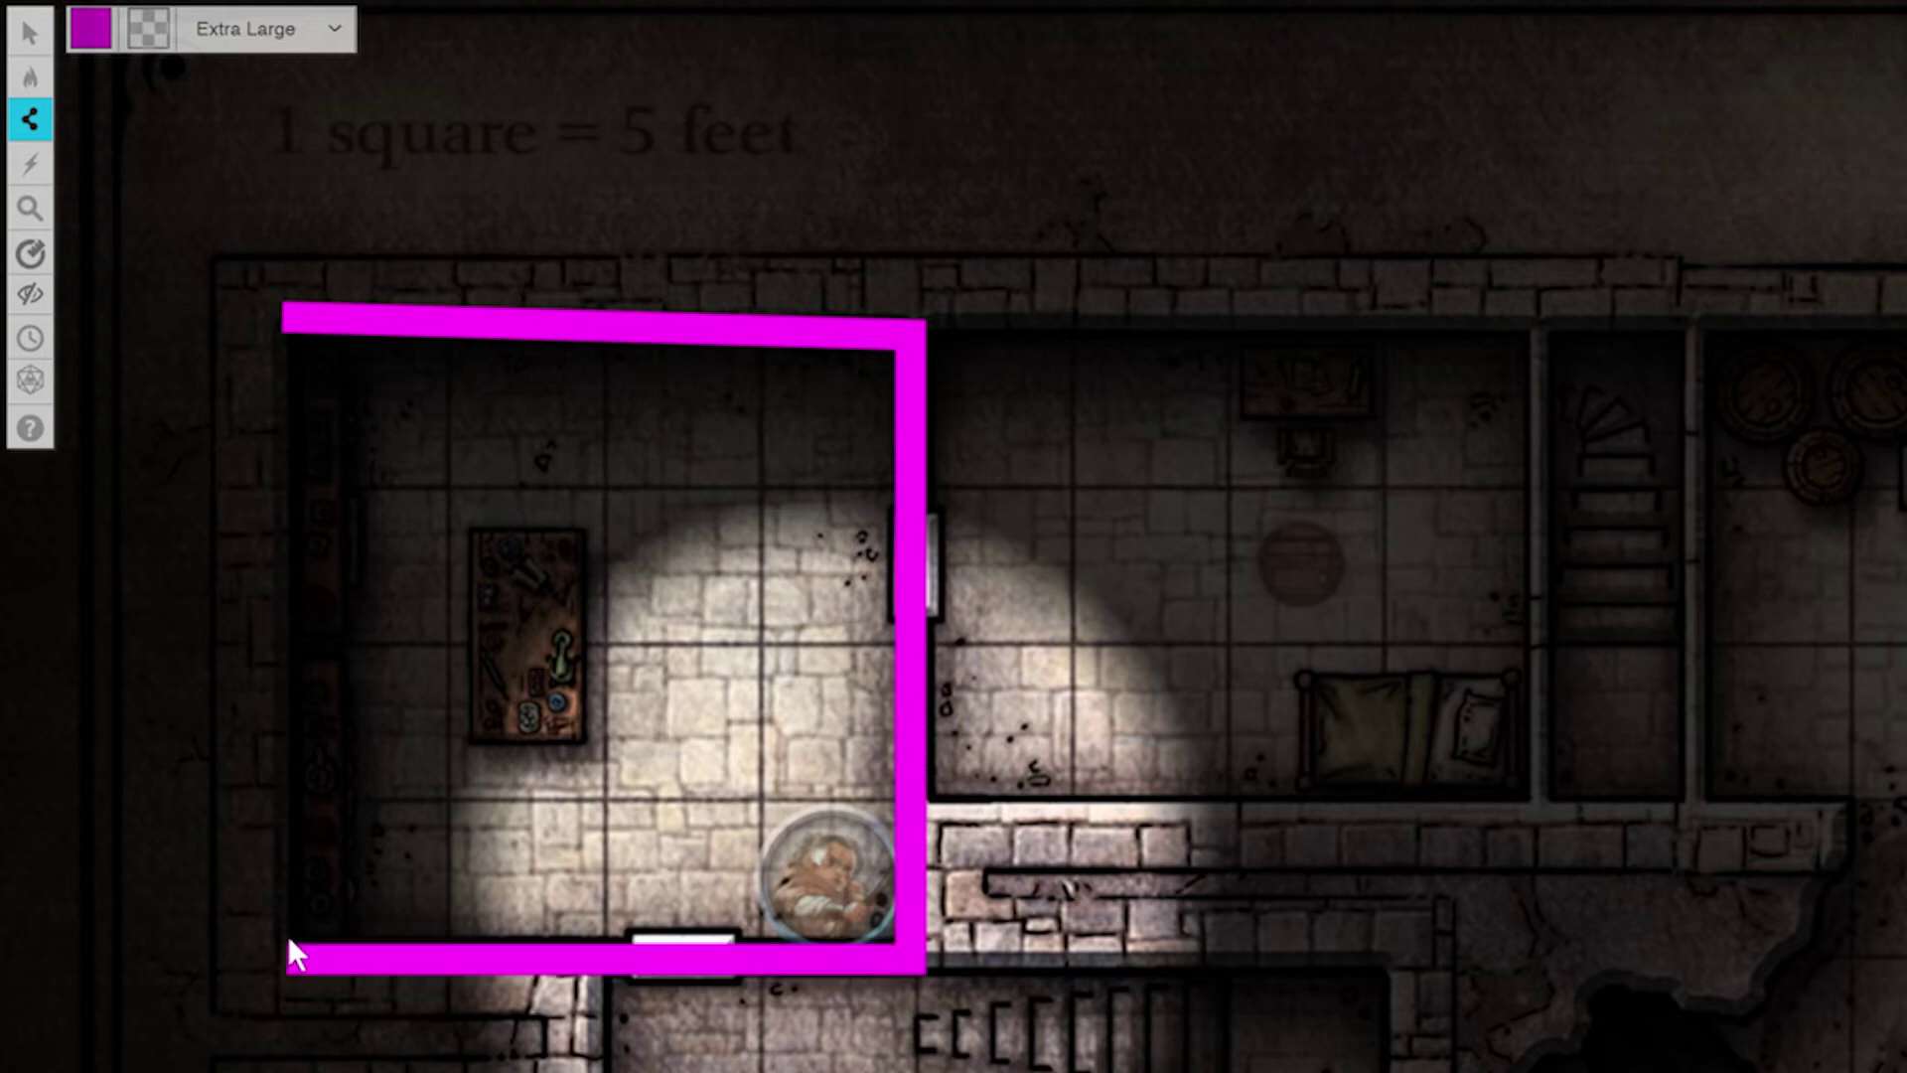
left_click(284, 322)
left_click(248, 32)
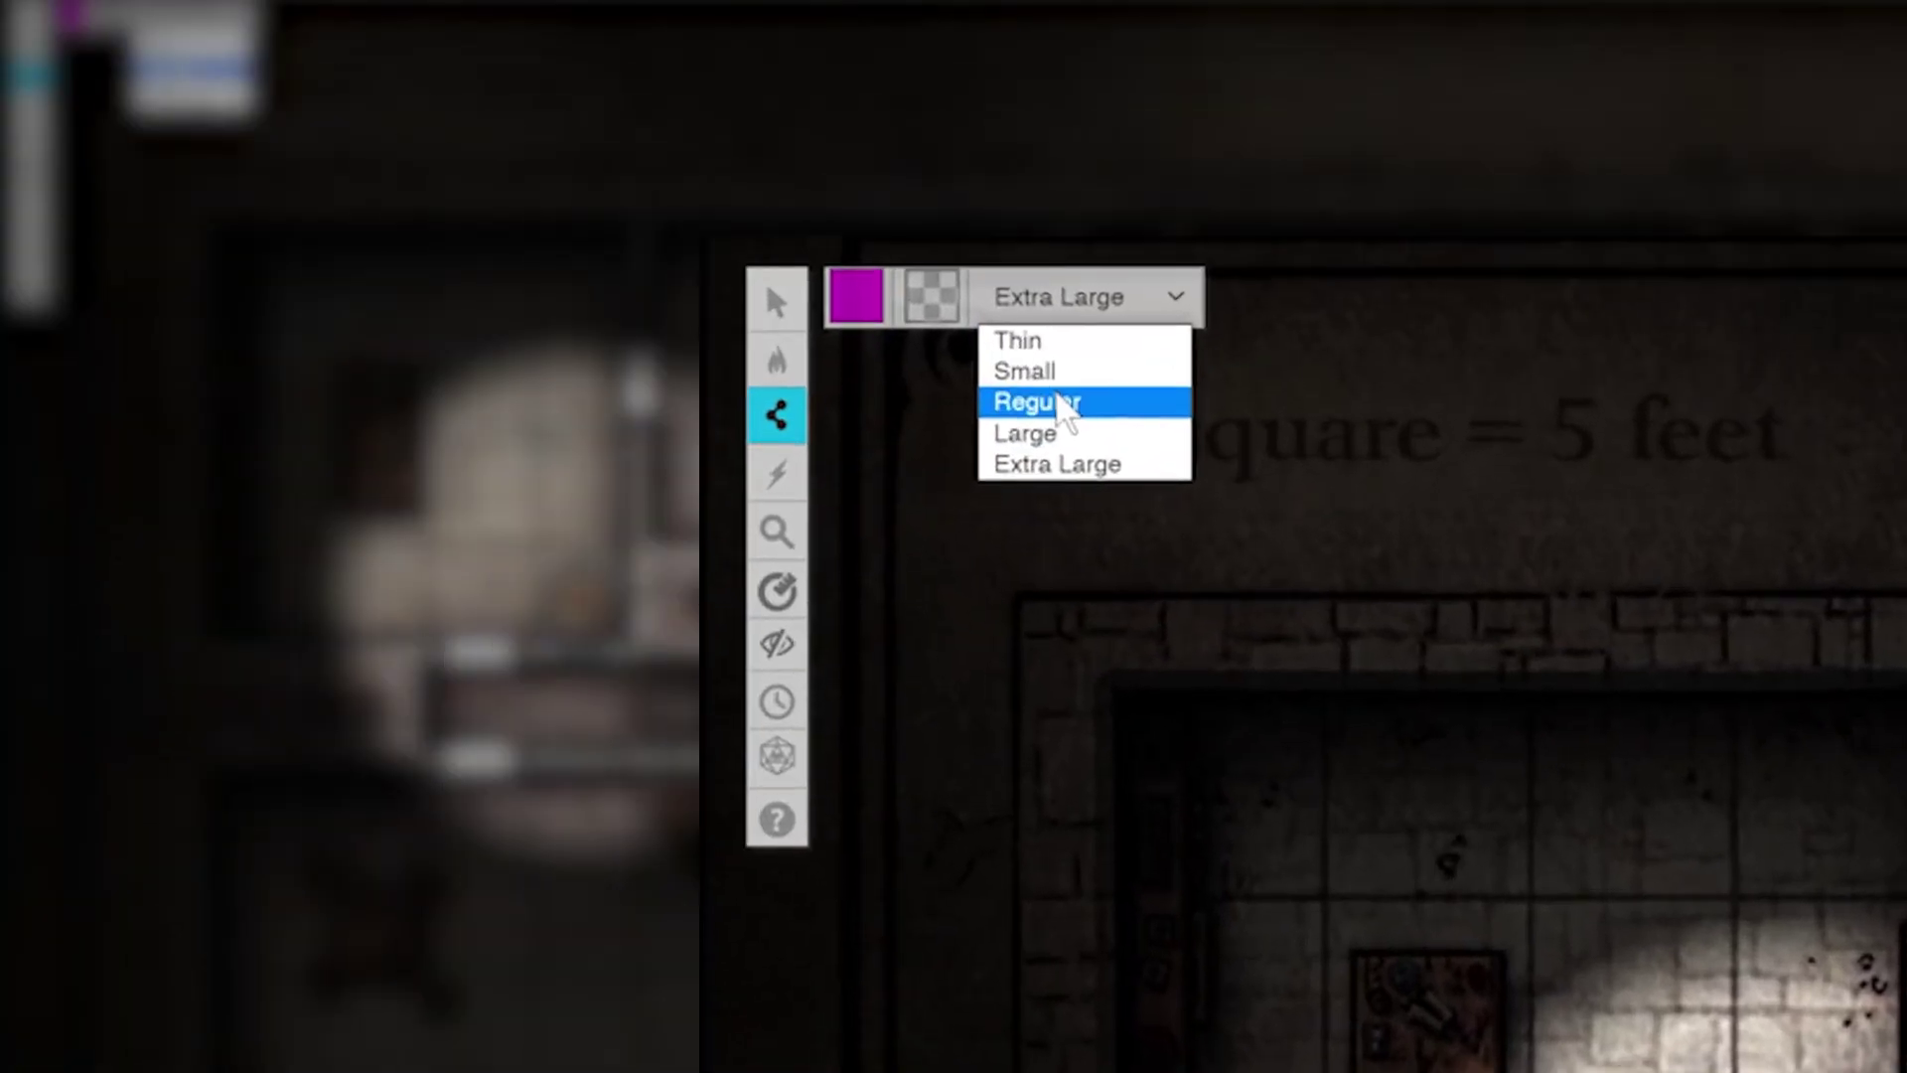
left_click(1058, 402)
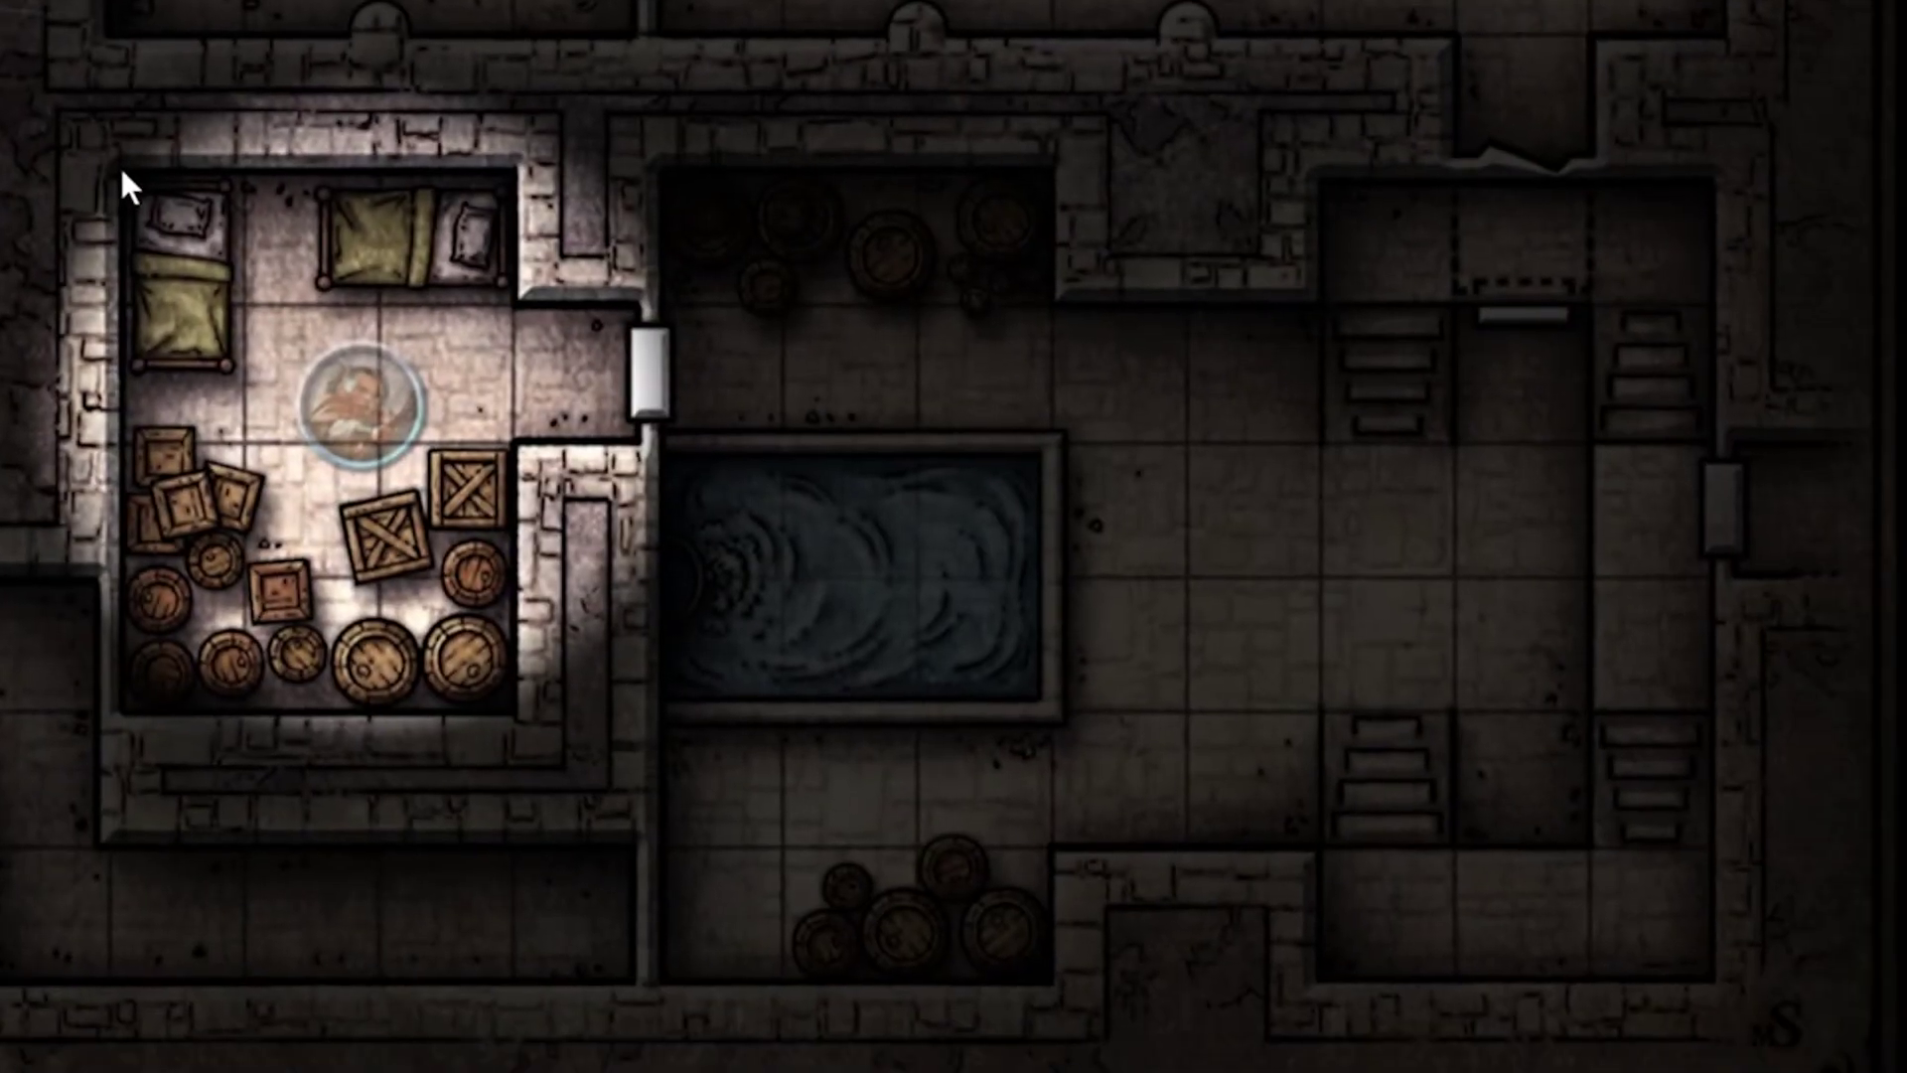
- Trace one wall line along the rooms' top walls, ending at the right wall
left_click(517, 300, "shift")
left_click(650, 300, "shift")
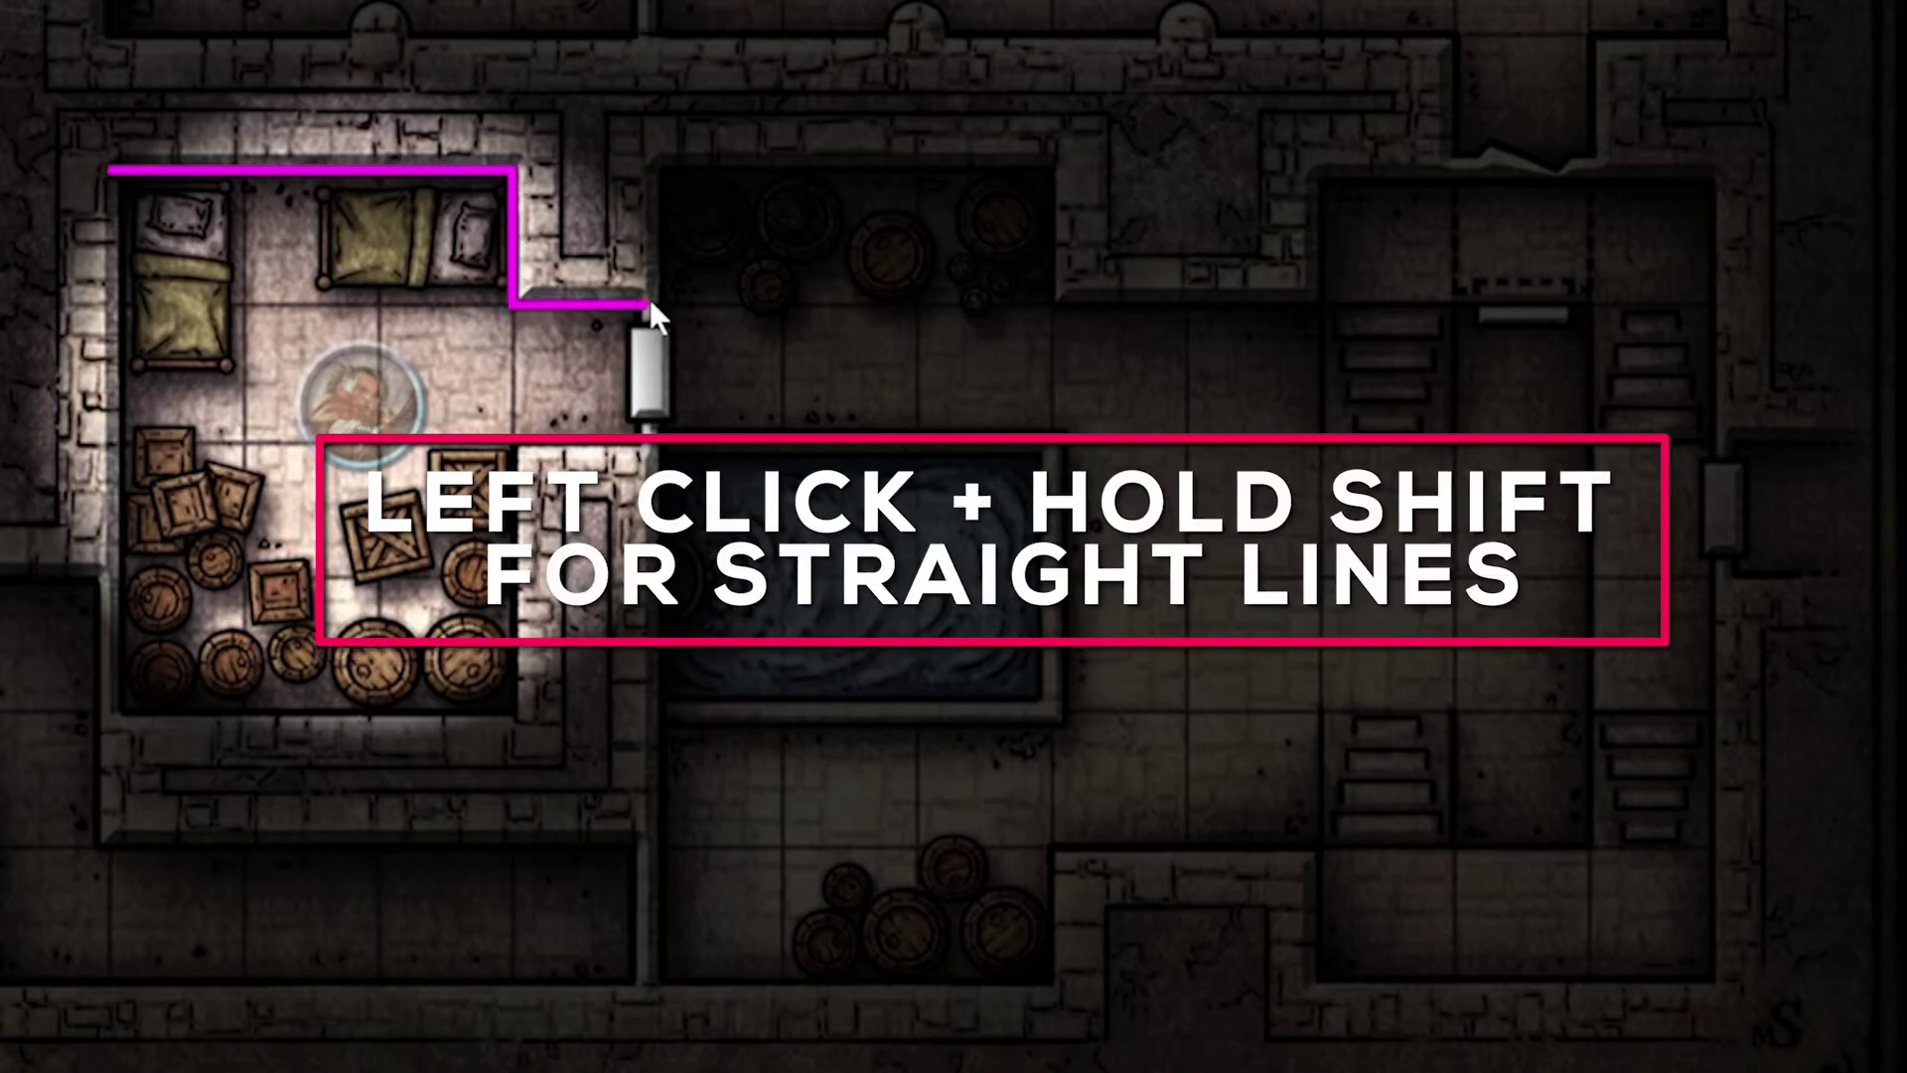
left_click(1047, 166, "shift")
left_click(1055, 300, "shift")
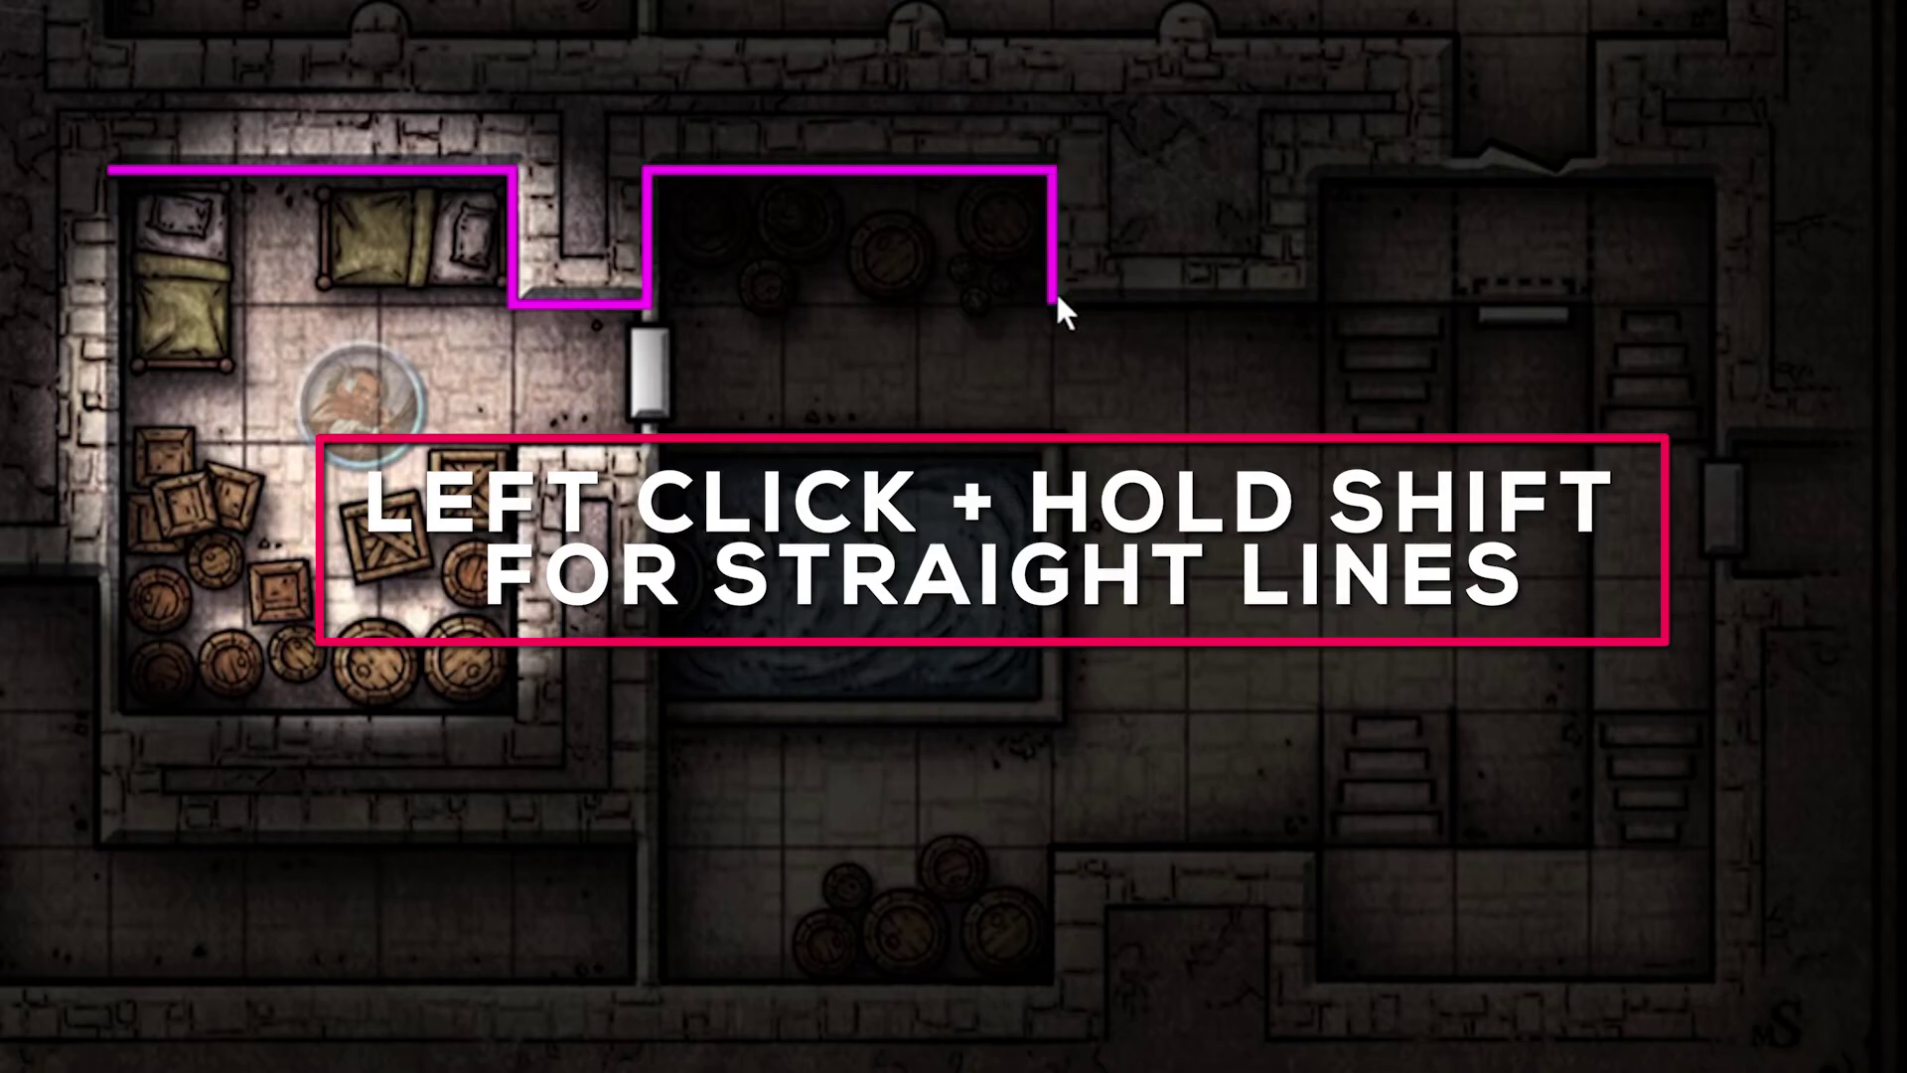
left_click(1321, 301, "shift")
left_click(1320, 173, "shift")
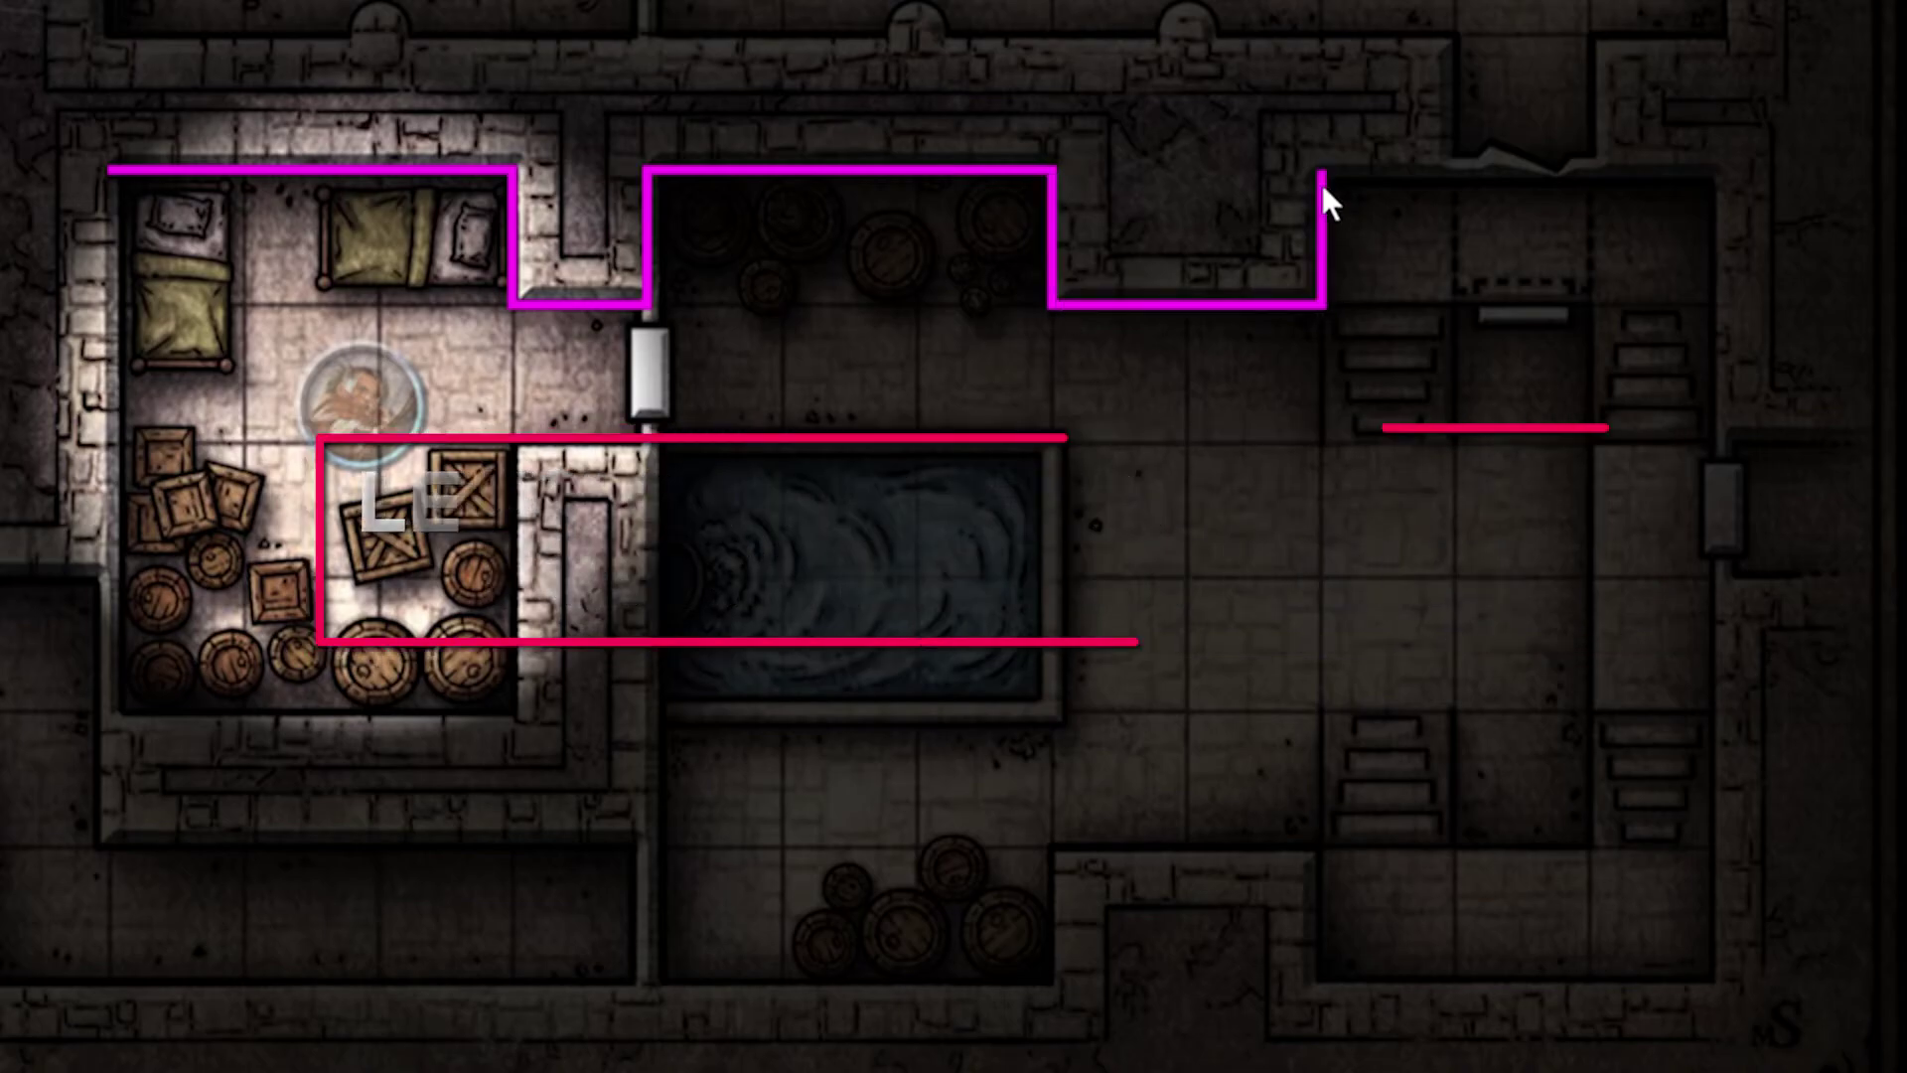
left_click(1714, 172, "shift")
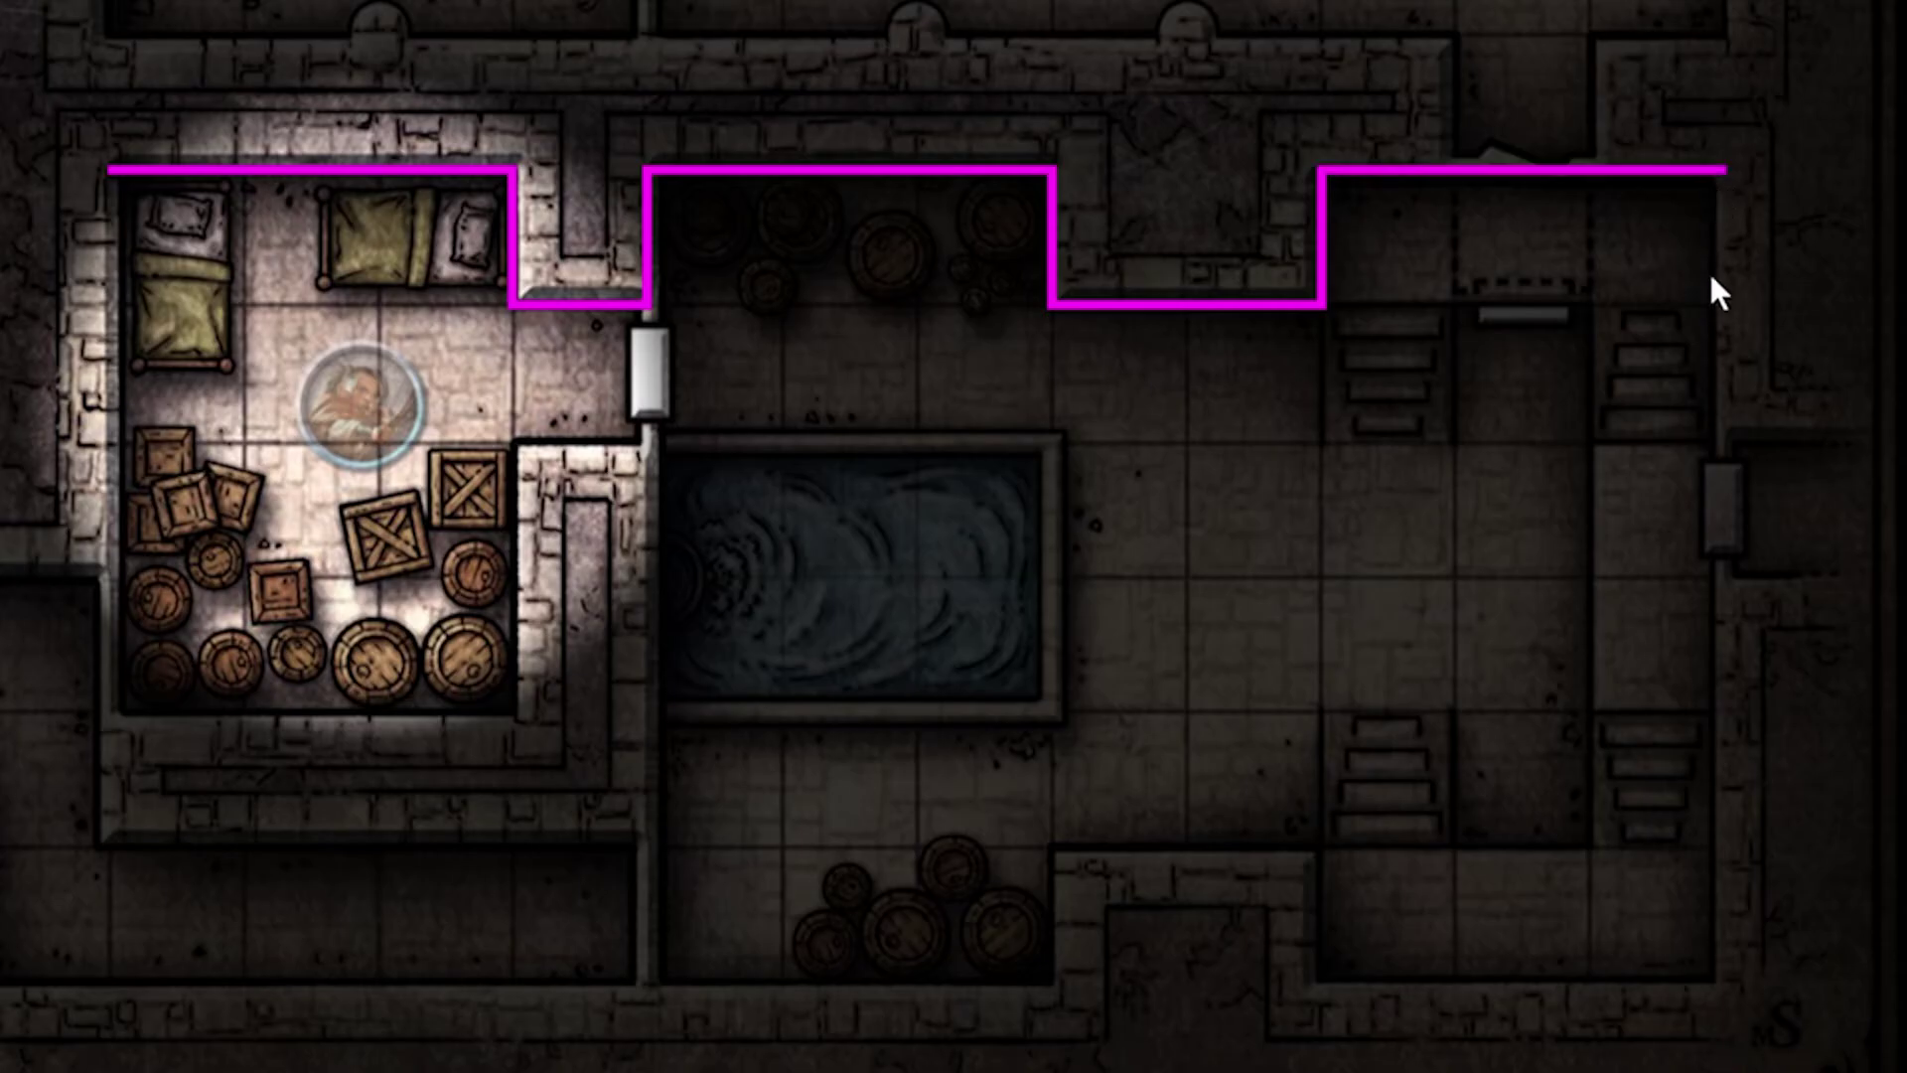
left_click(1715, 453, "shift")
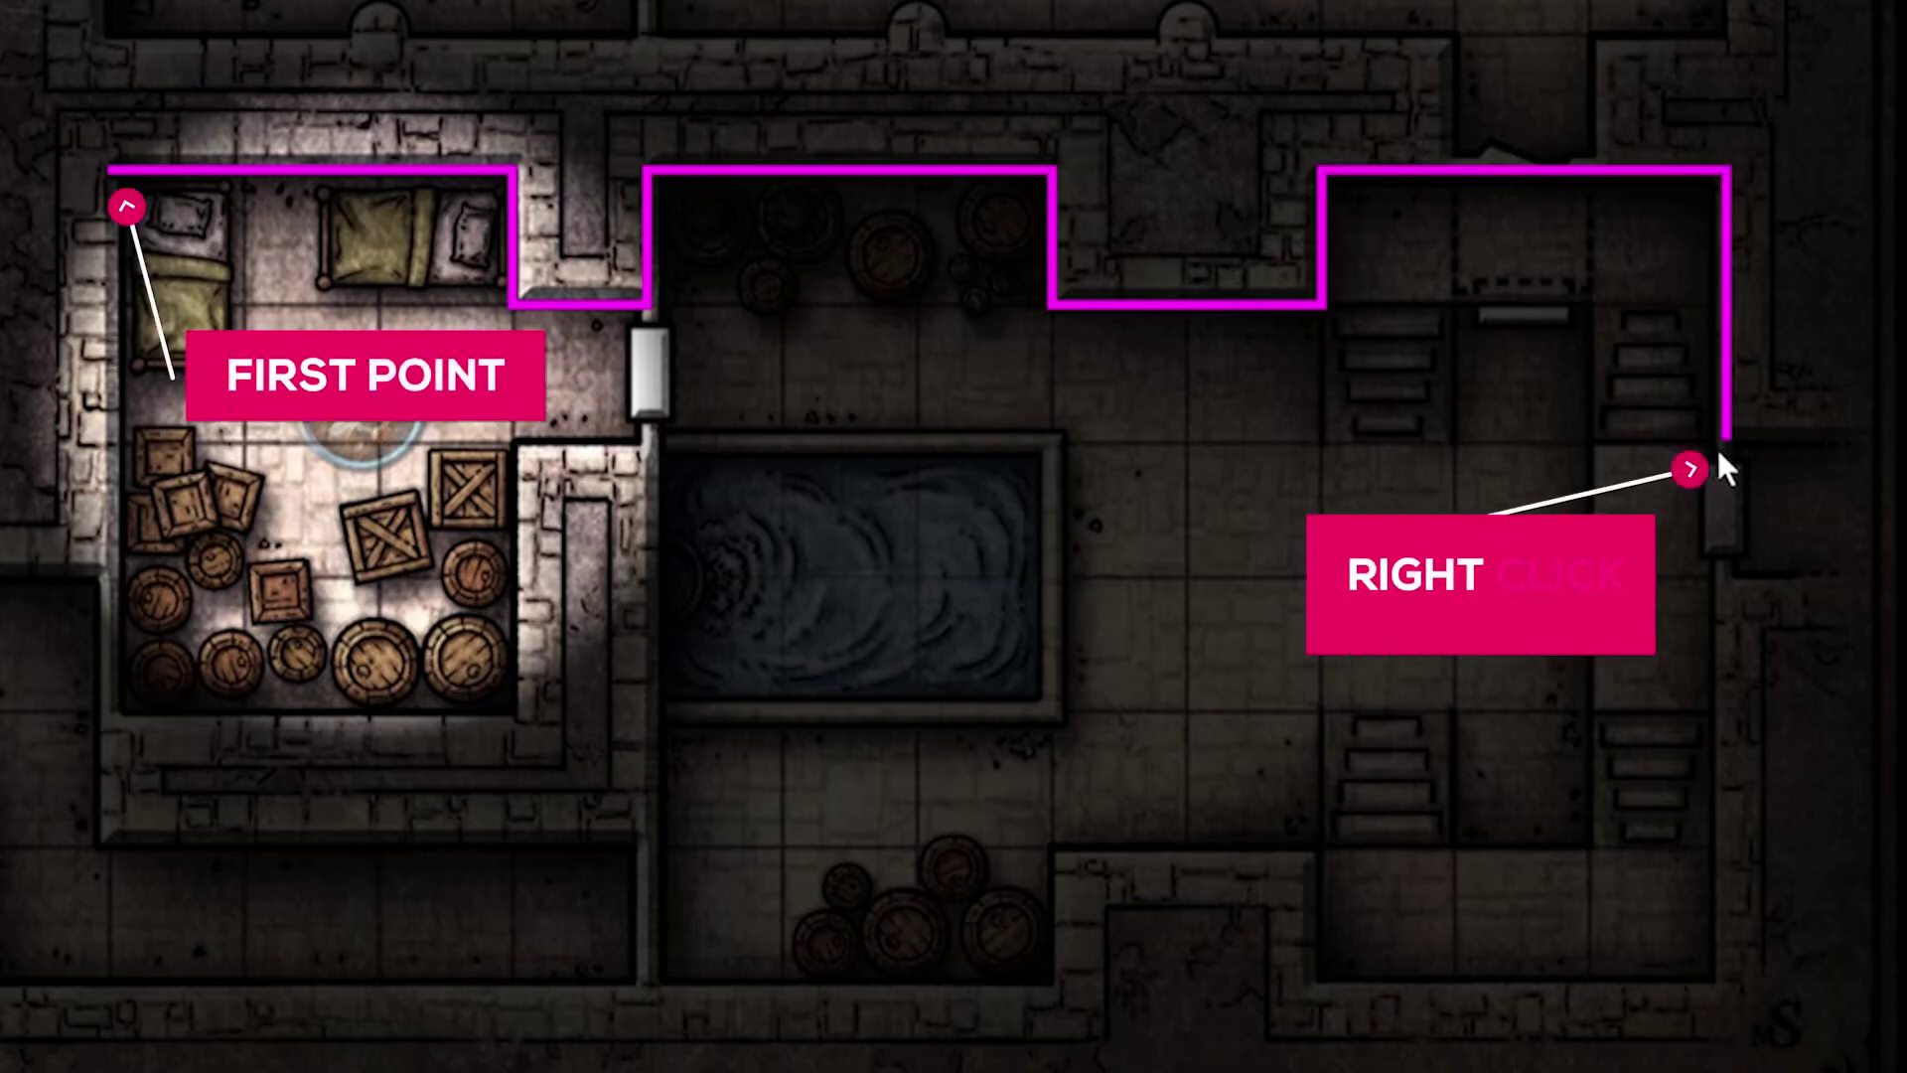
right_click(1717, 445)
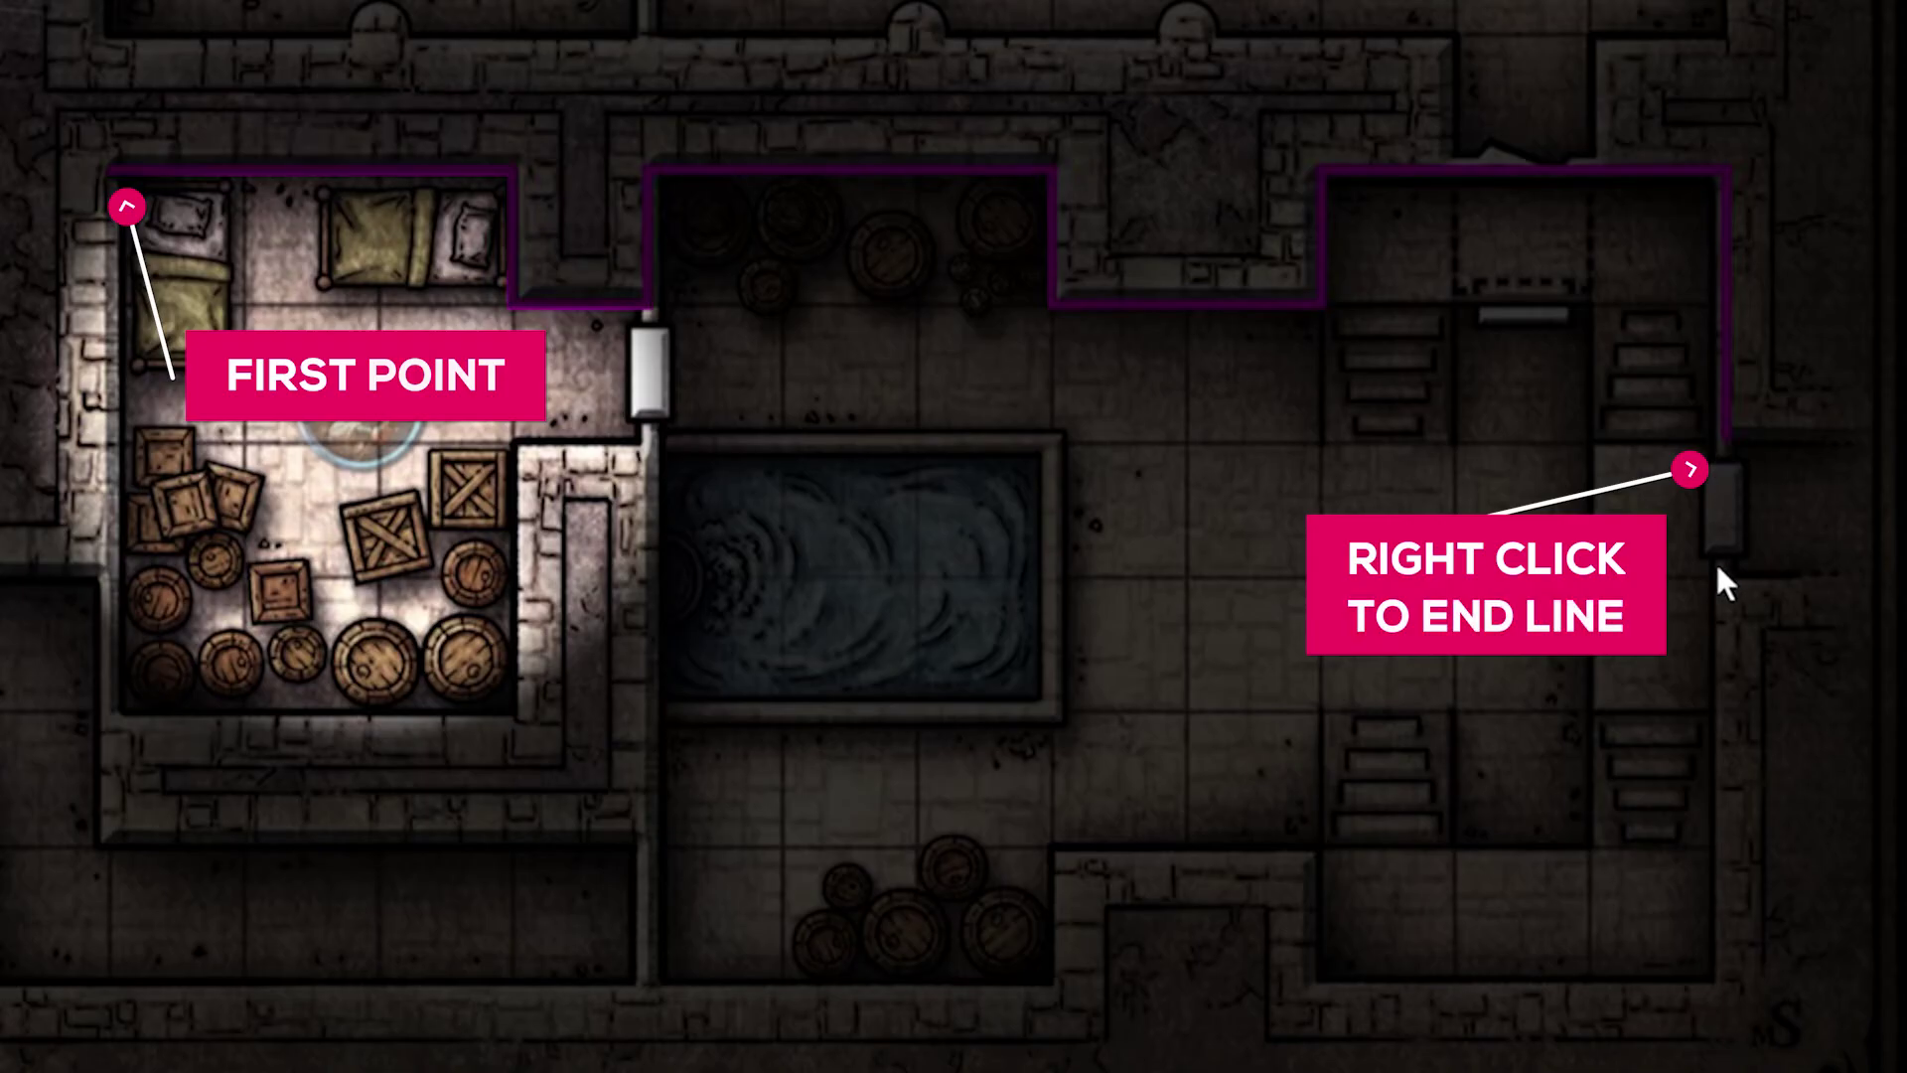
- Trace walls along the bottom rooms, around the pool room and the storeroom, closing the outline
left_click_drag(1721, 572, 1724, 979)
mouse_move(1325, 979)
left_mouse_down()
mouse_move(1315, 843)
mouse_move(1052, 843)
mouse_move(1051, 980)
left_mouse_up()
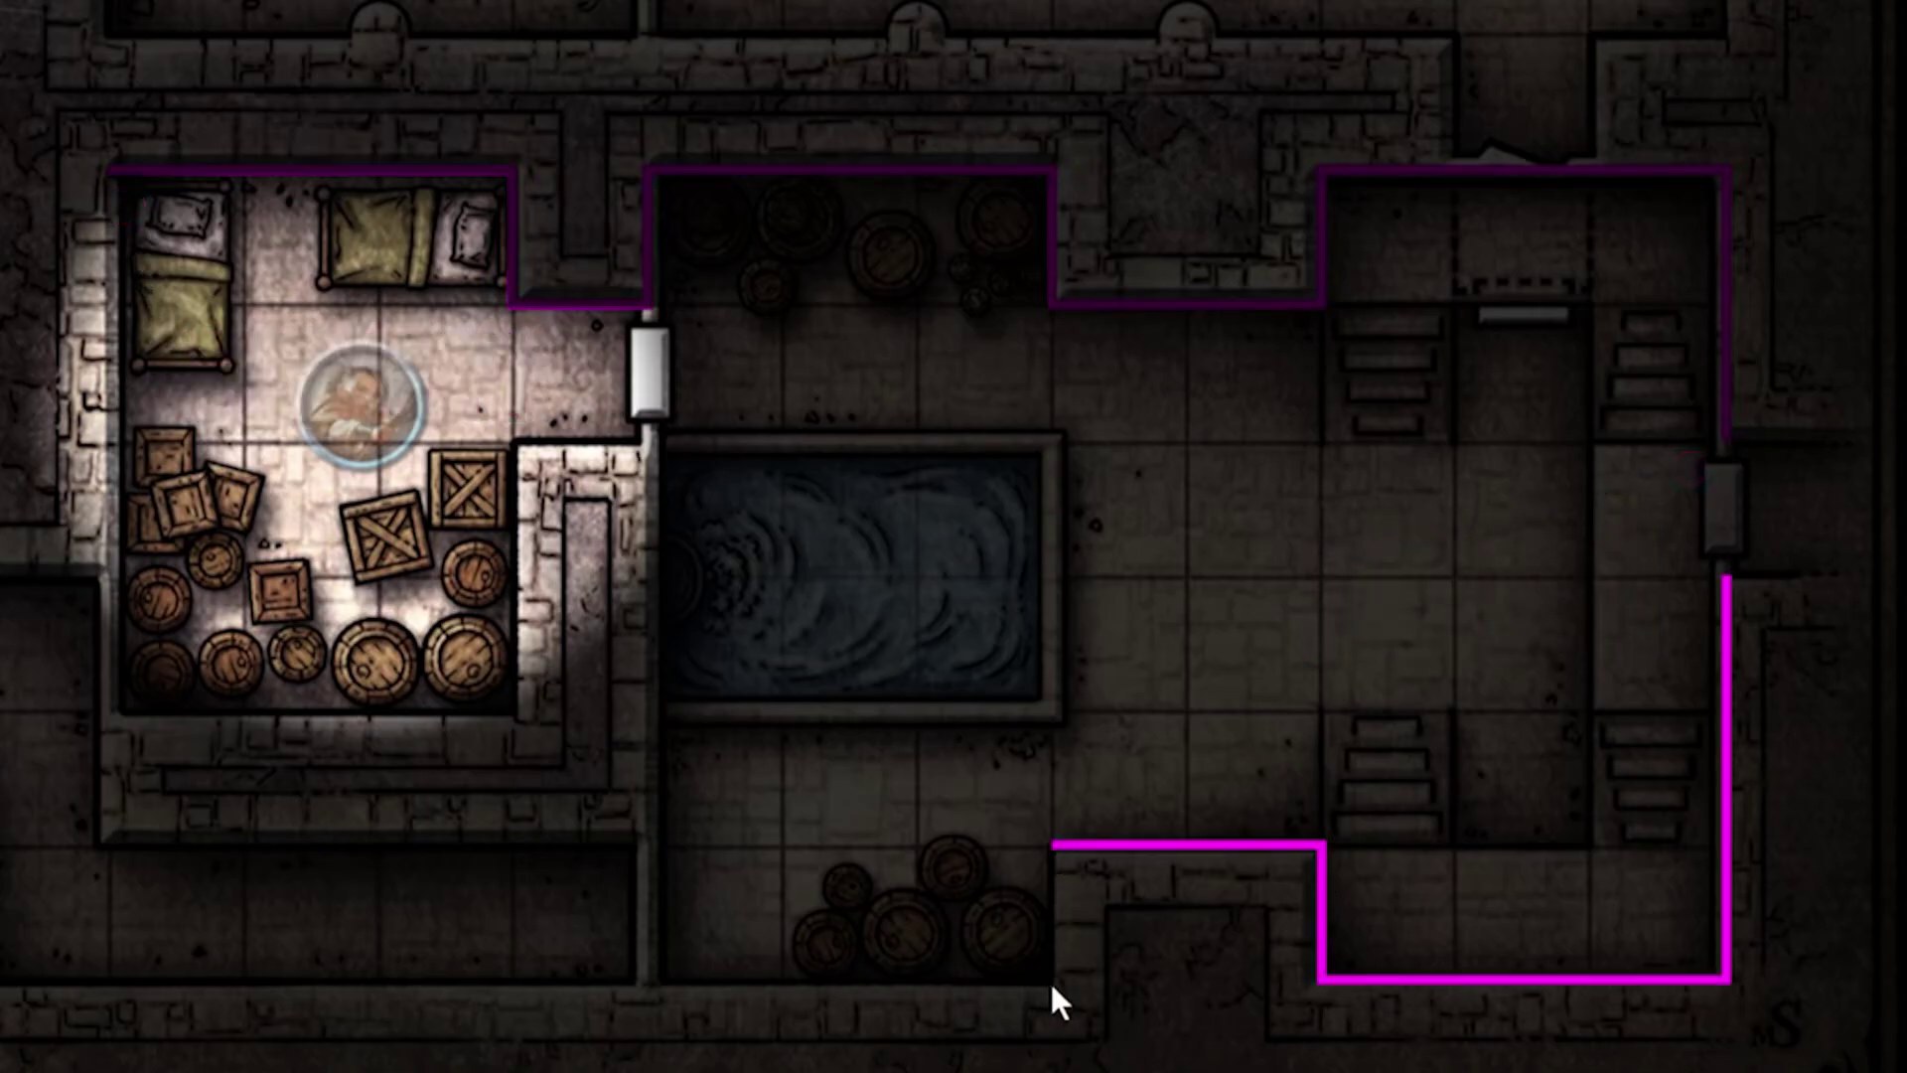
left_click(652, 979)
left_click(652, 434)
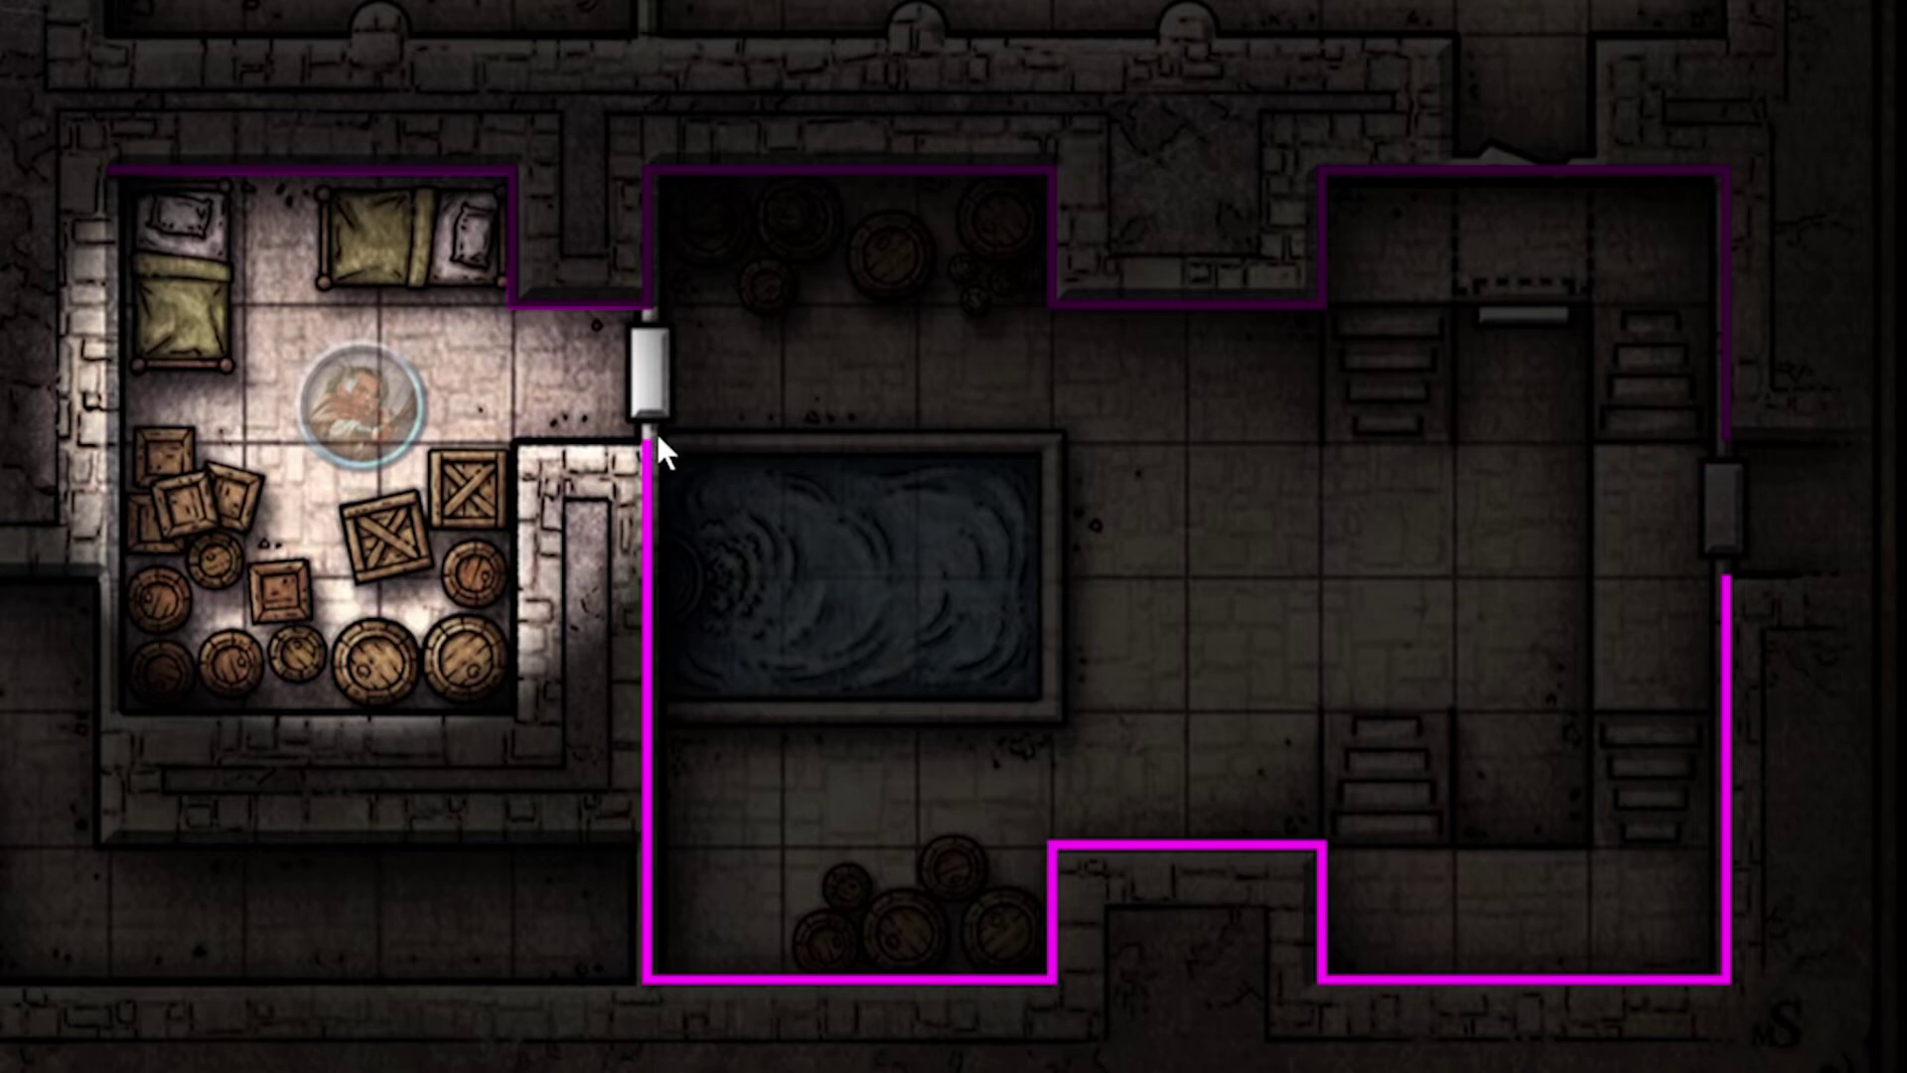
left_click(512, 438)
left_click(512, 710)
left_click(111, 710)
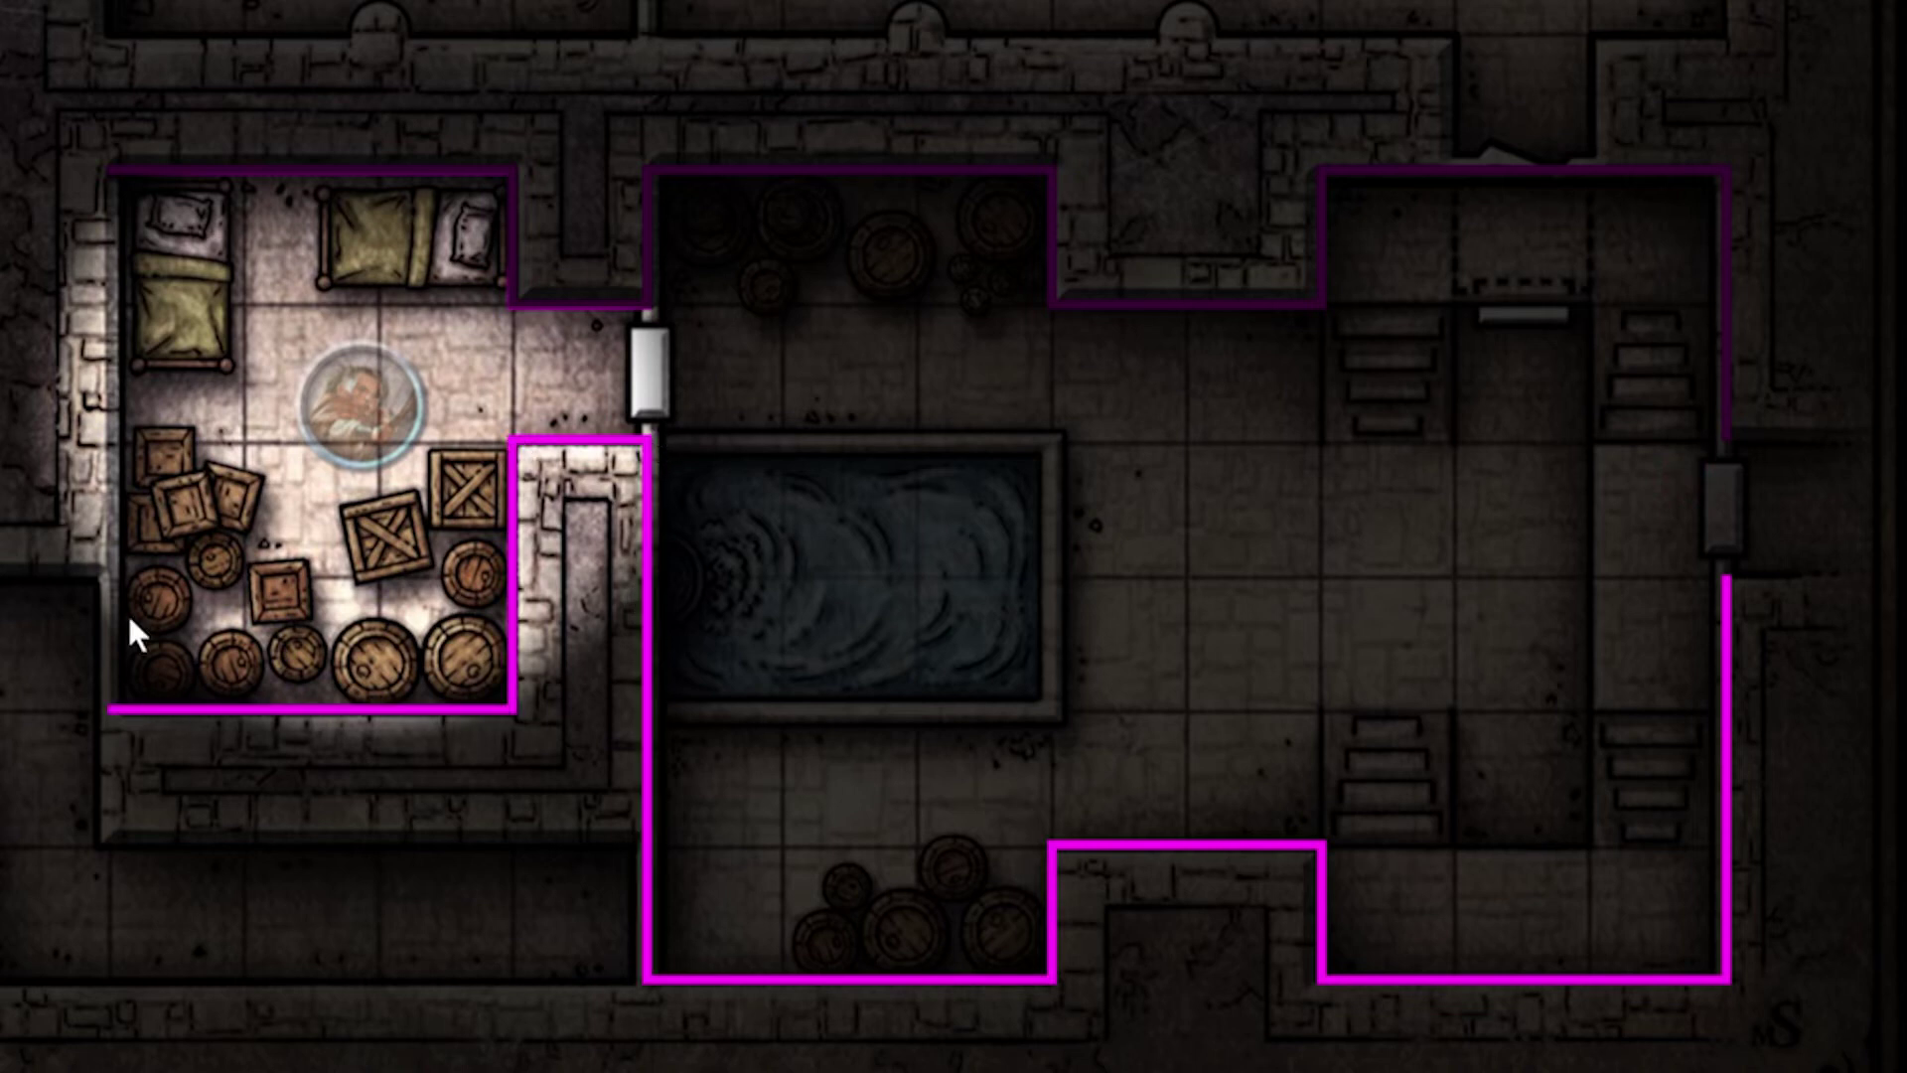
left_click(110, 170)
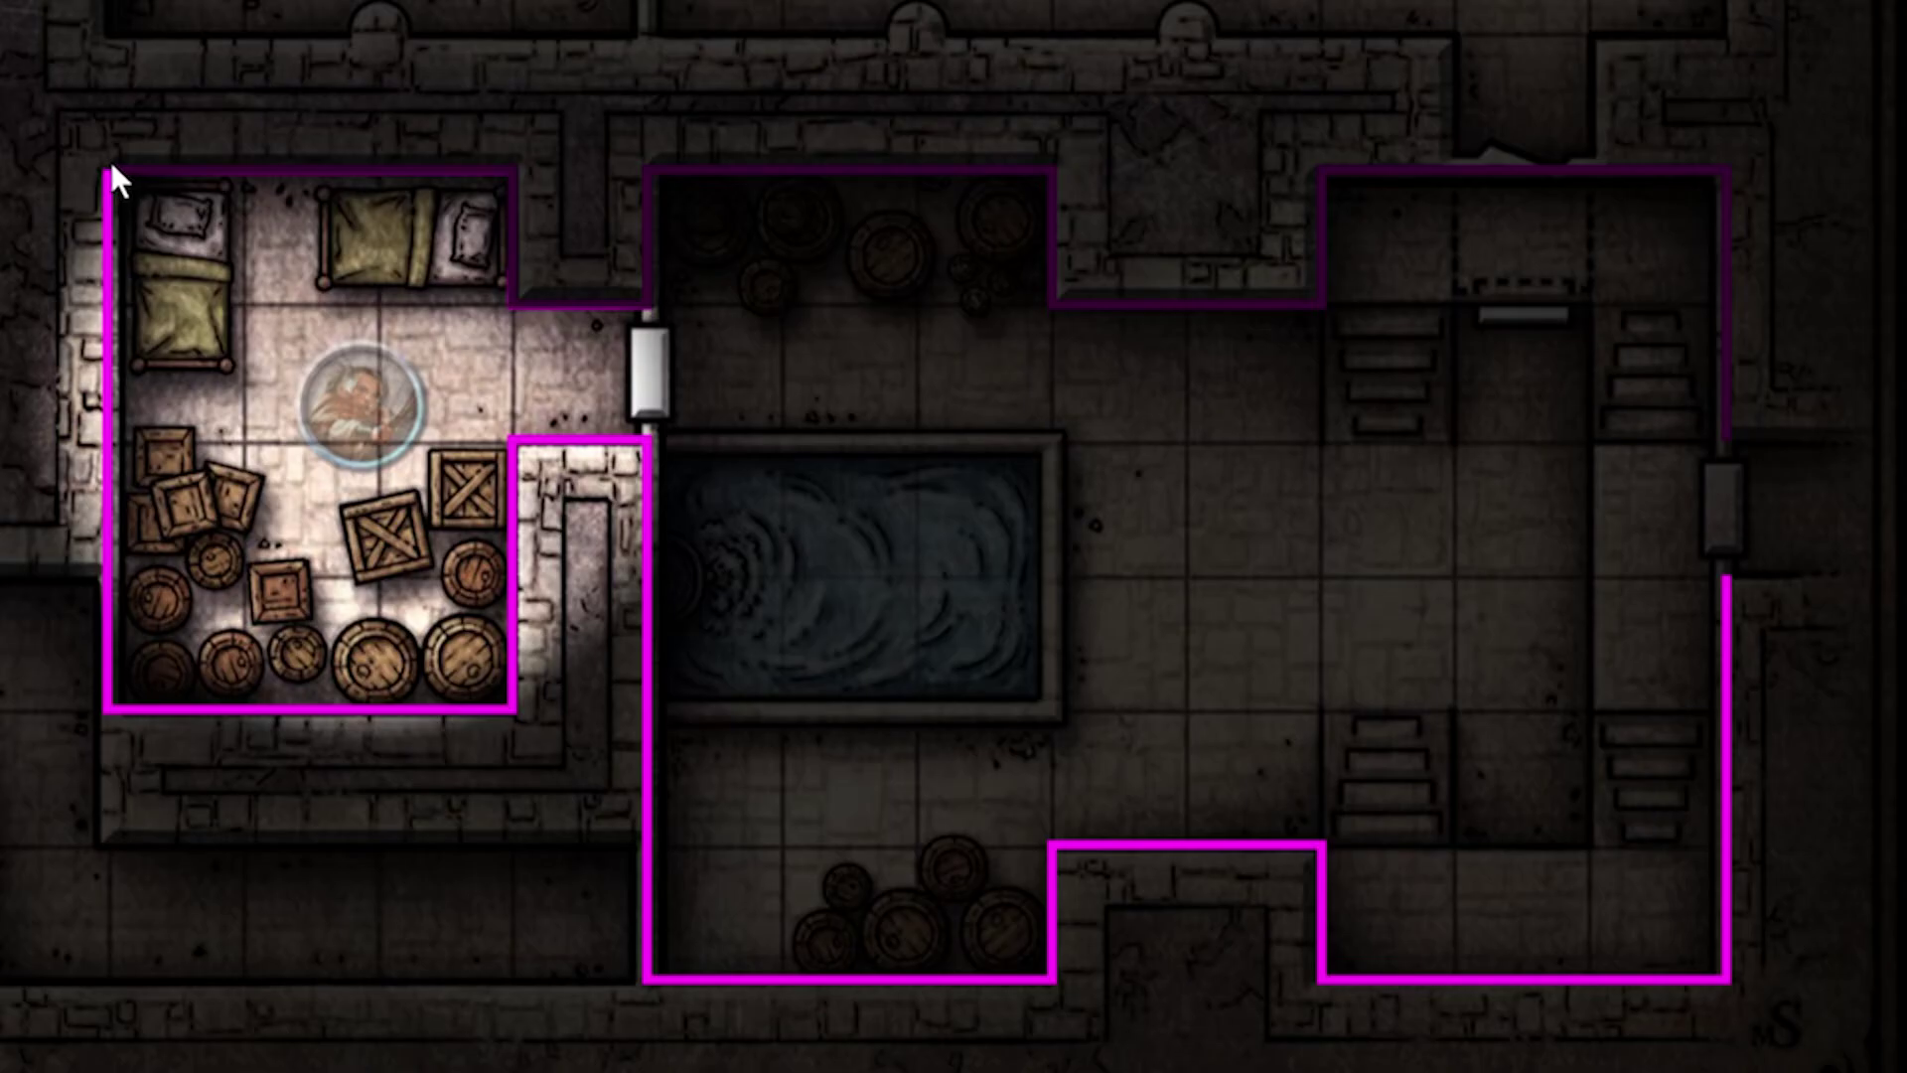
left_click(111, 169)
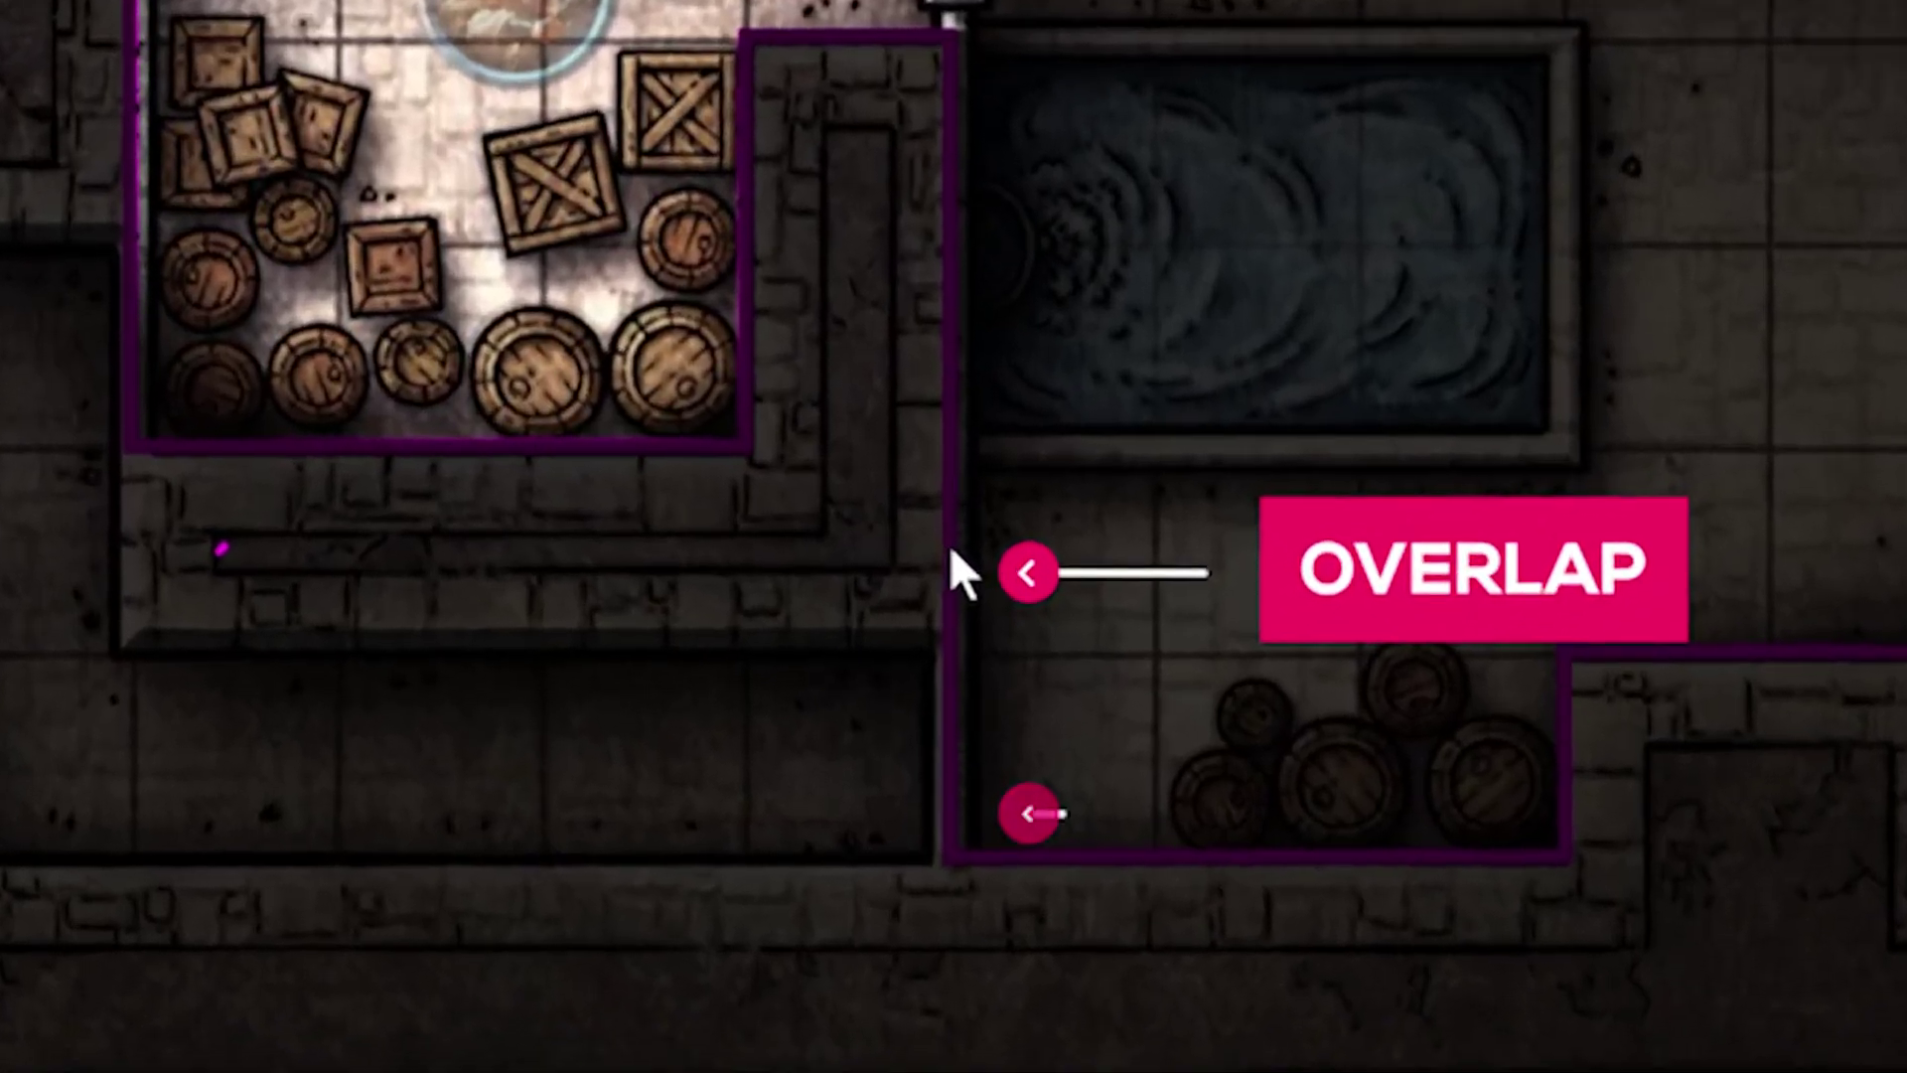
- Add overlapping wall segments at the corridor corner, then move a token to test its vision
left_click(733, 708)
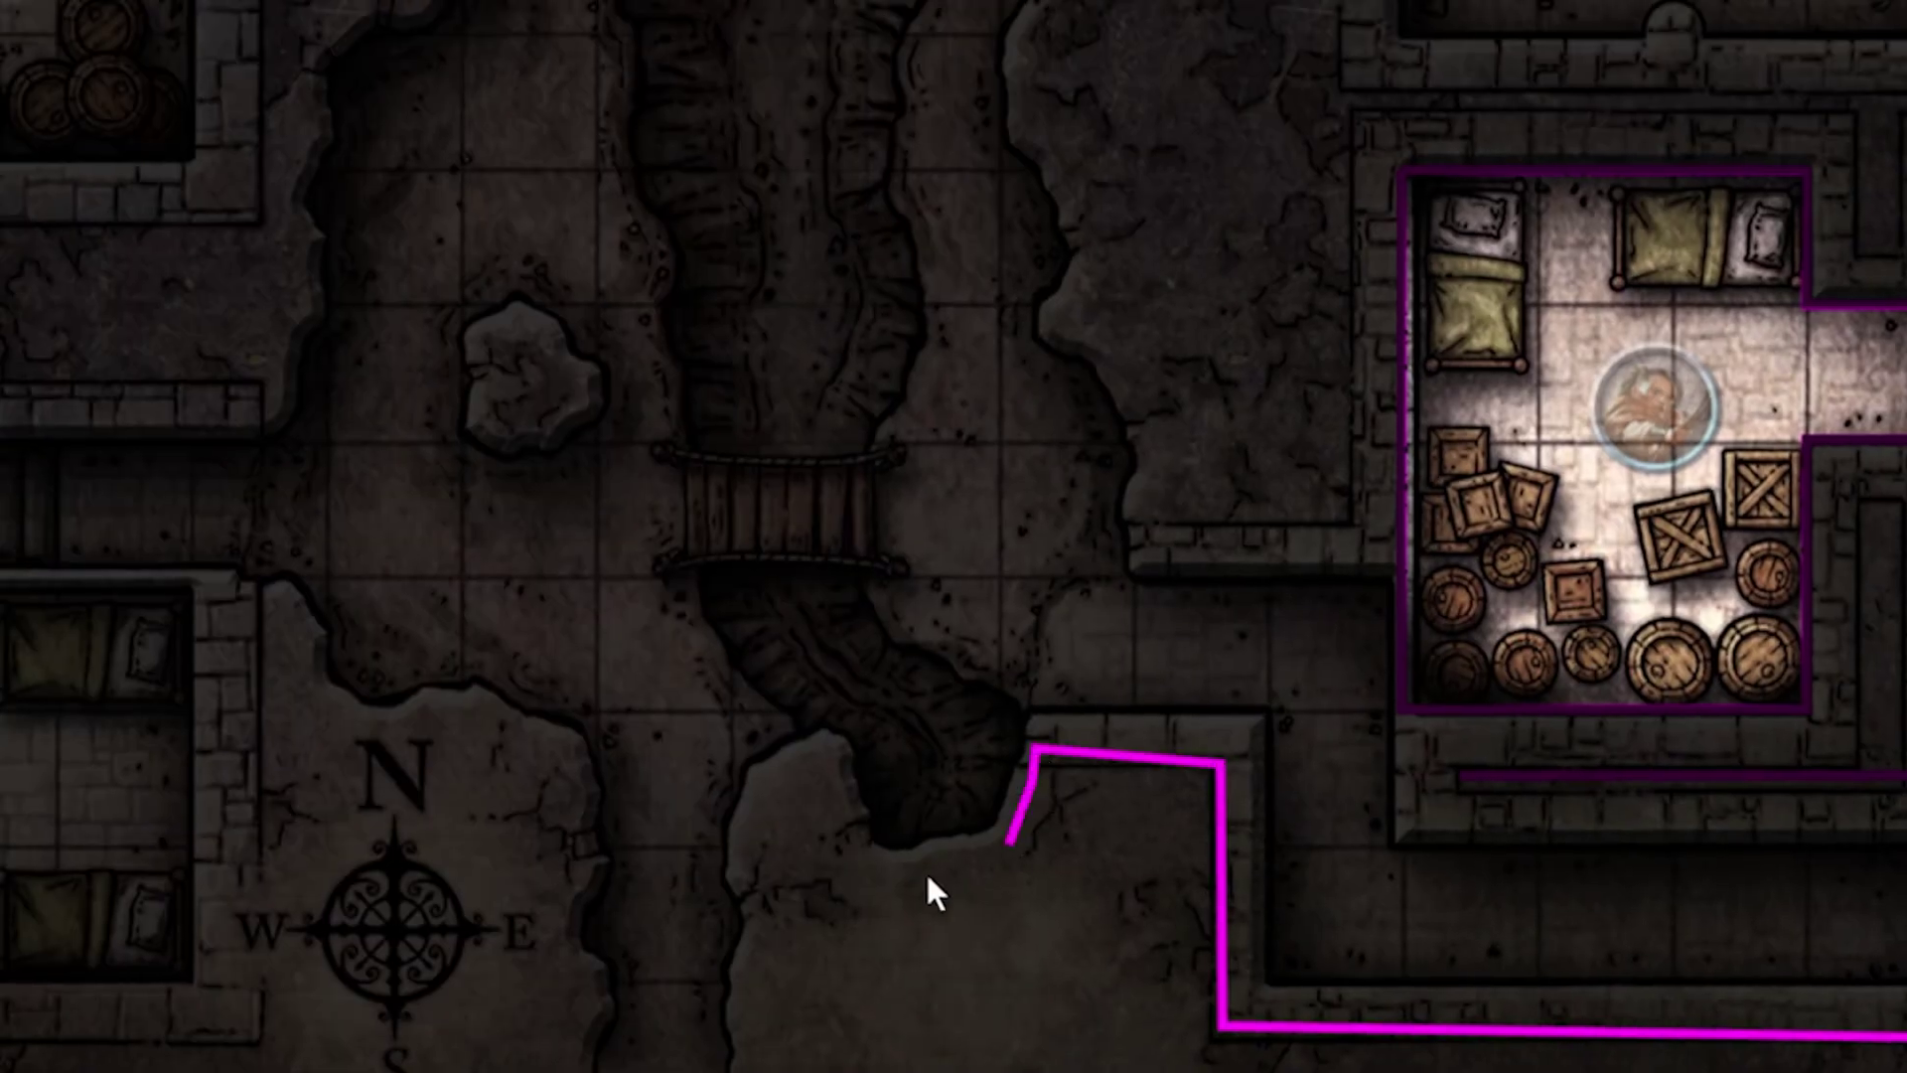
left_click_drag(925, 874, 760, 1052)
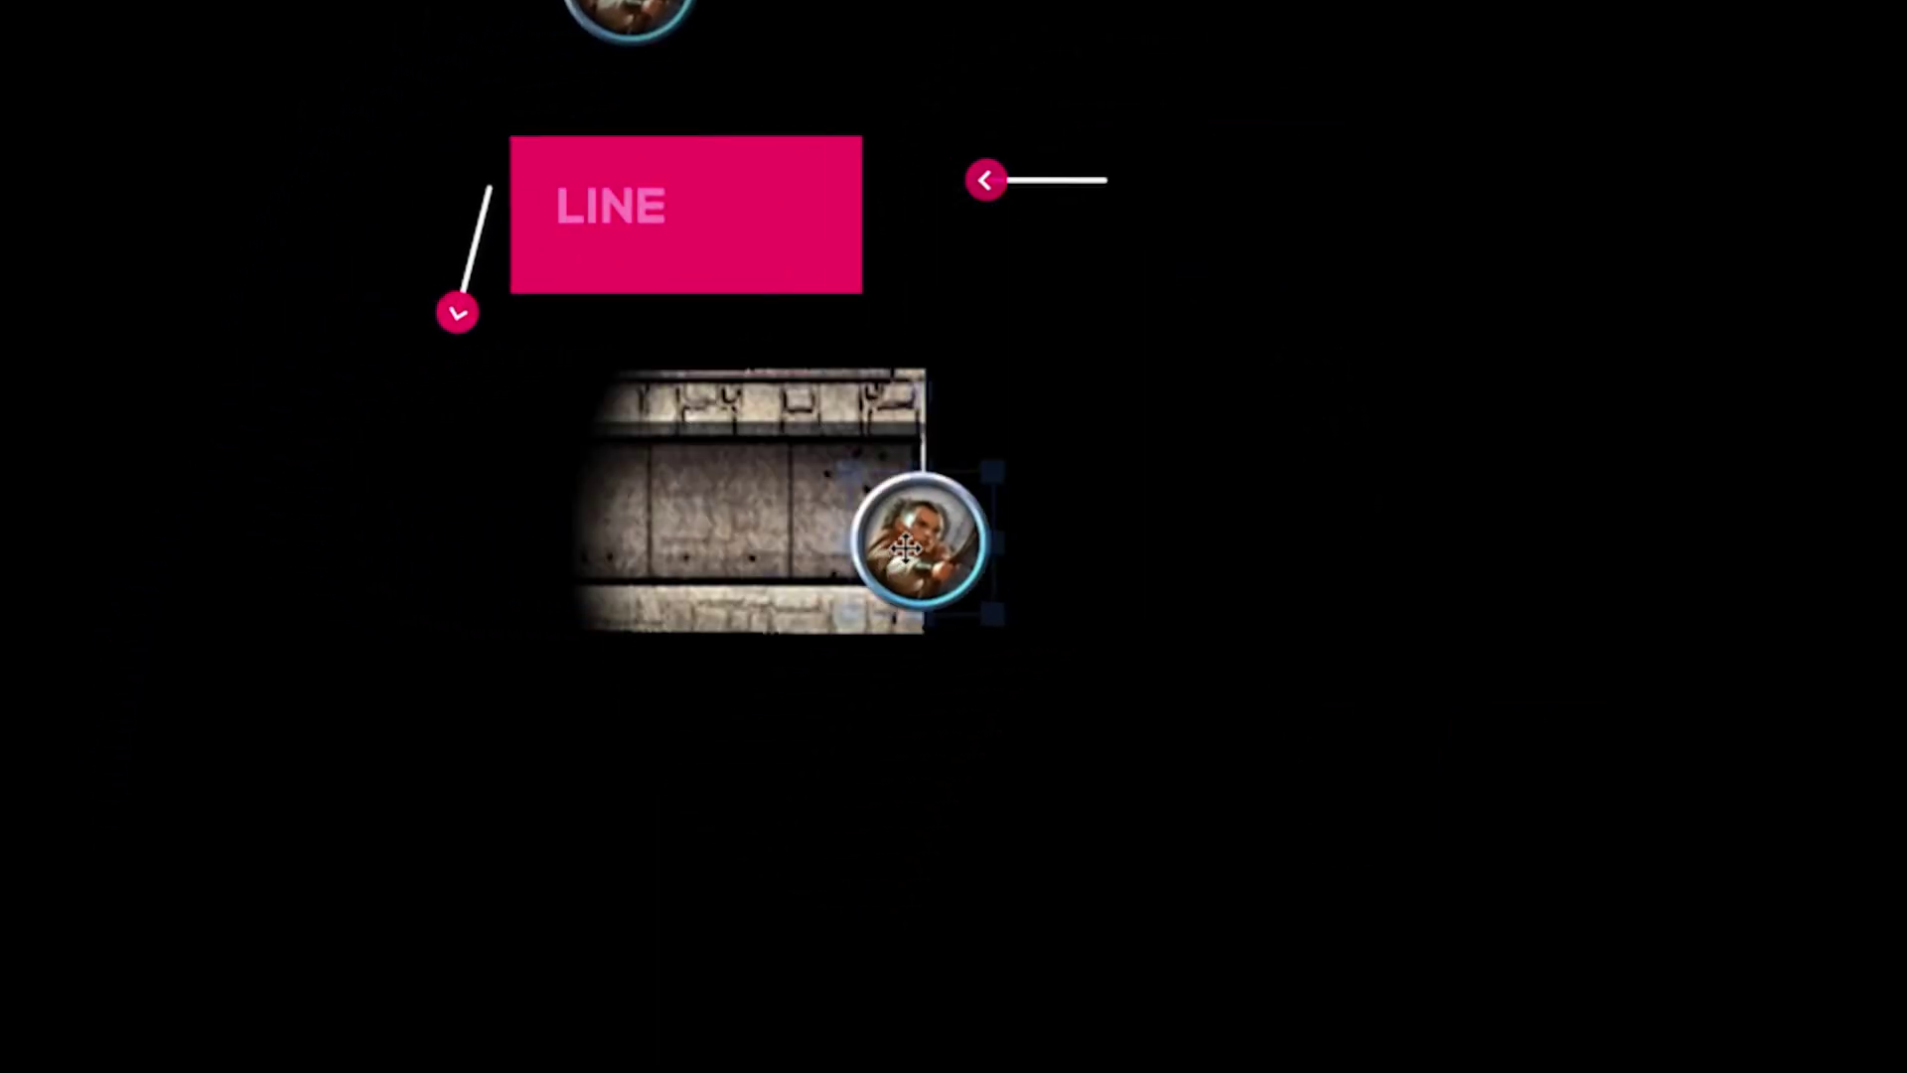
left_click_drag(906, 533, 944, 594)
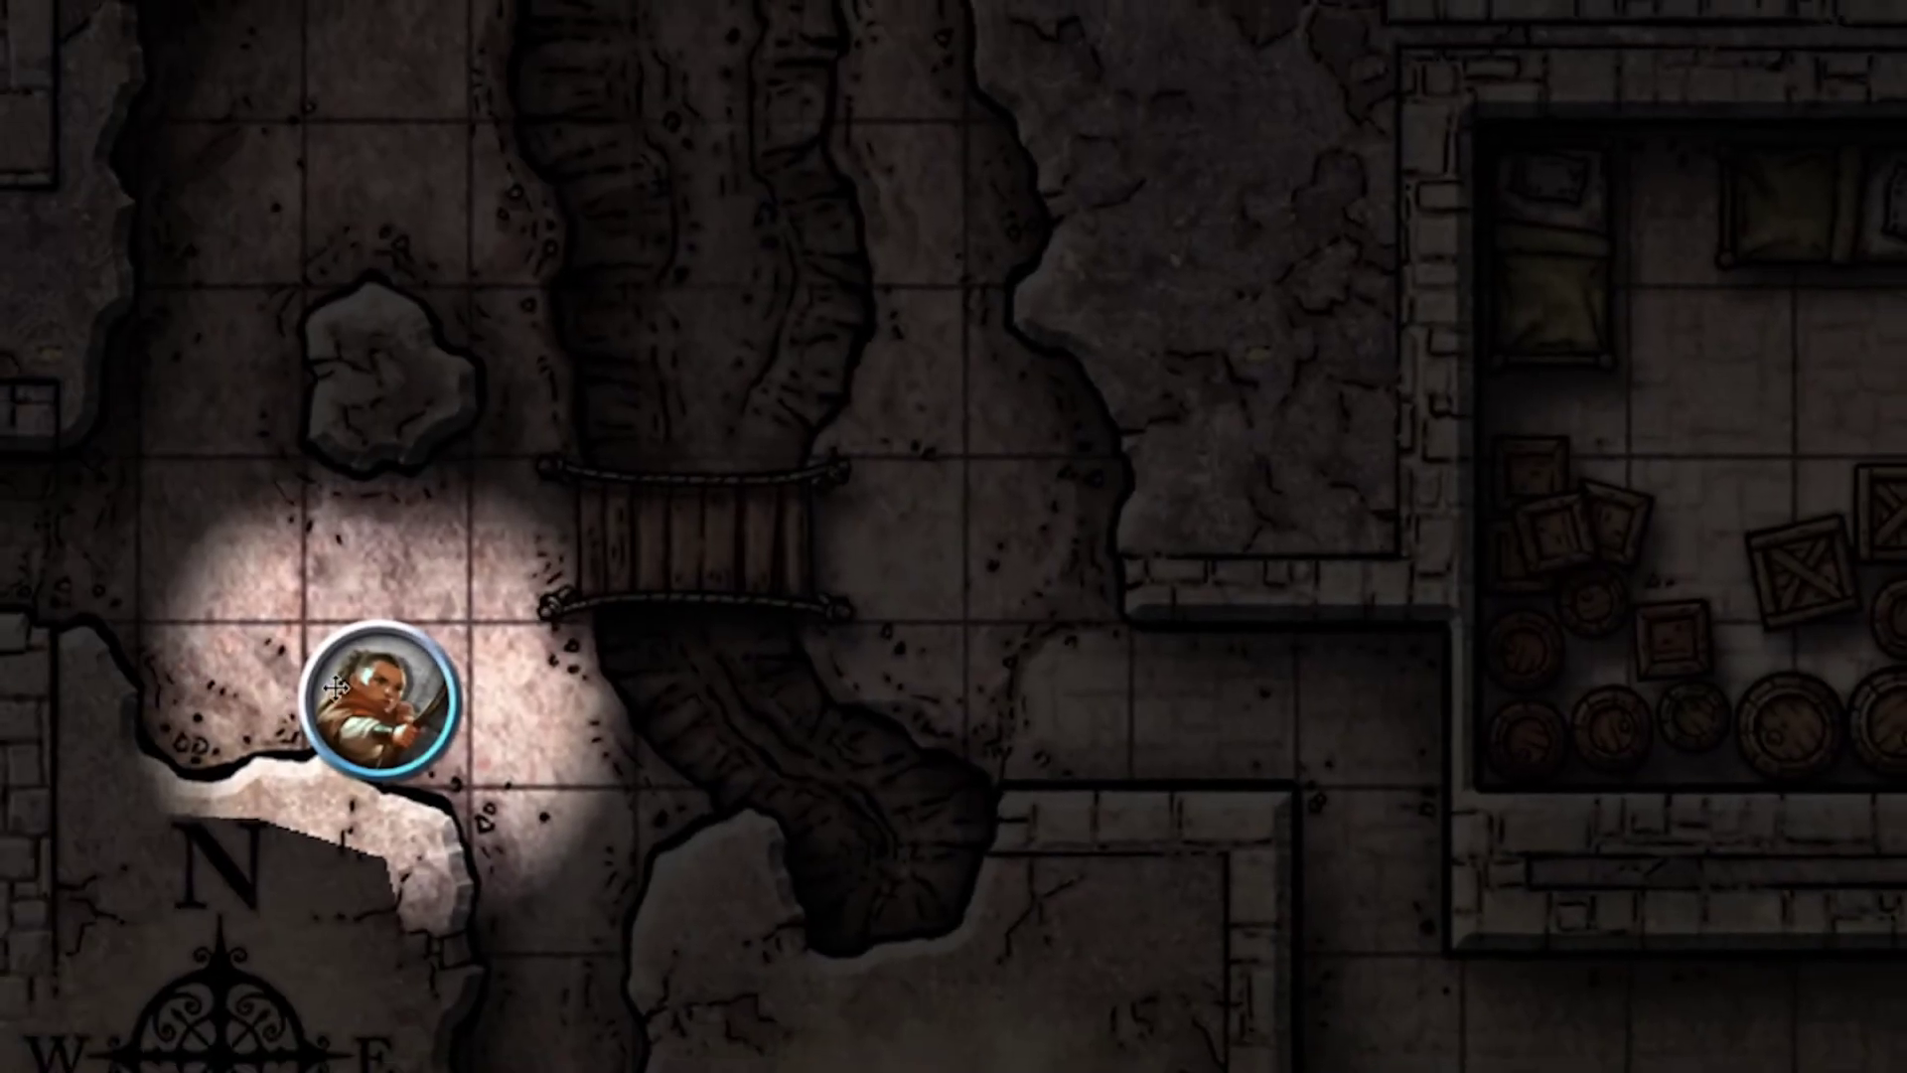
- Move the cave token to check its view, then select the light image on the Dynamic Lighting layer
left_click(383, 711)
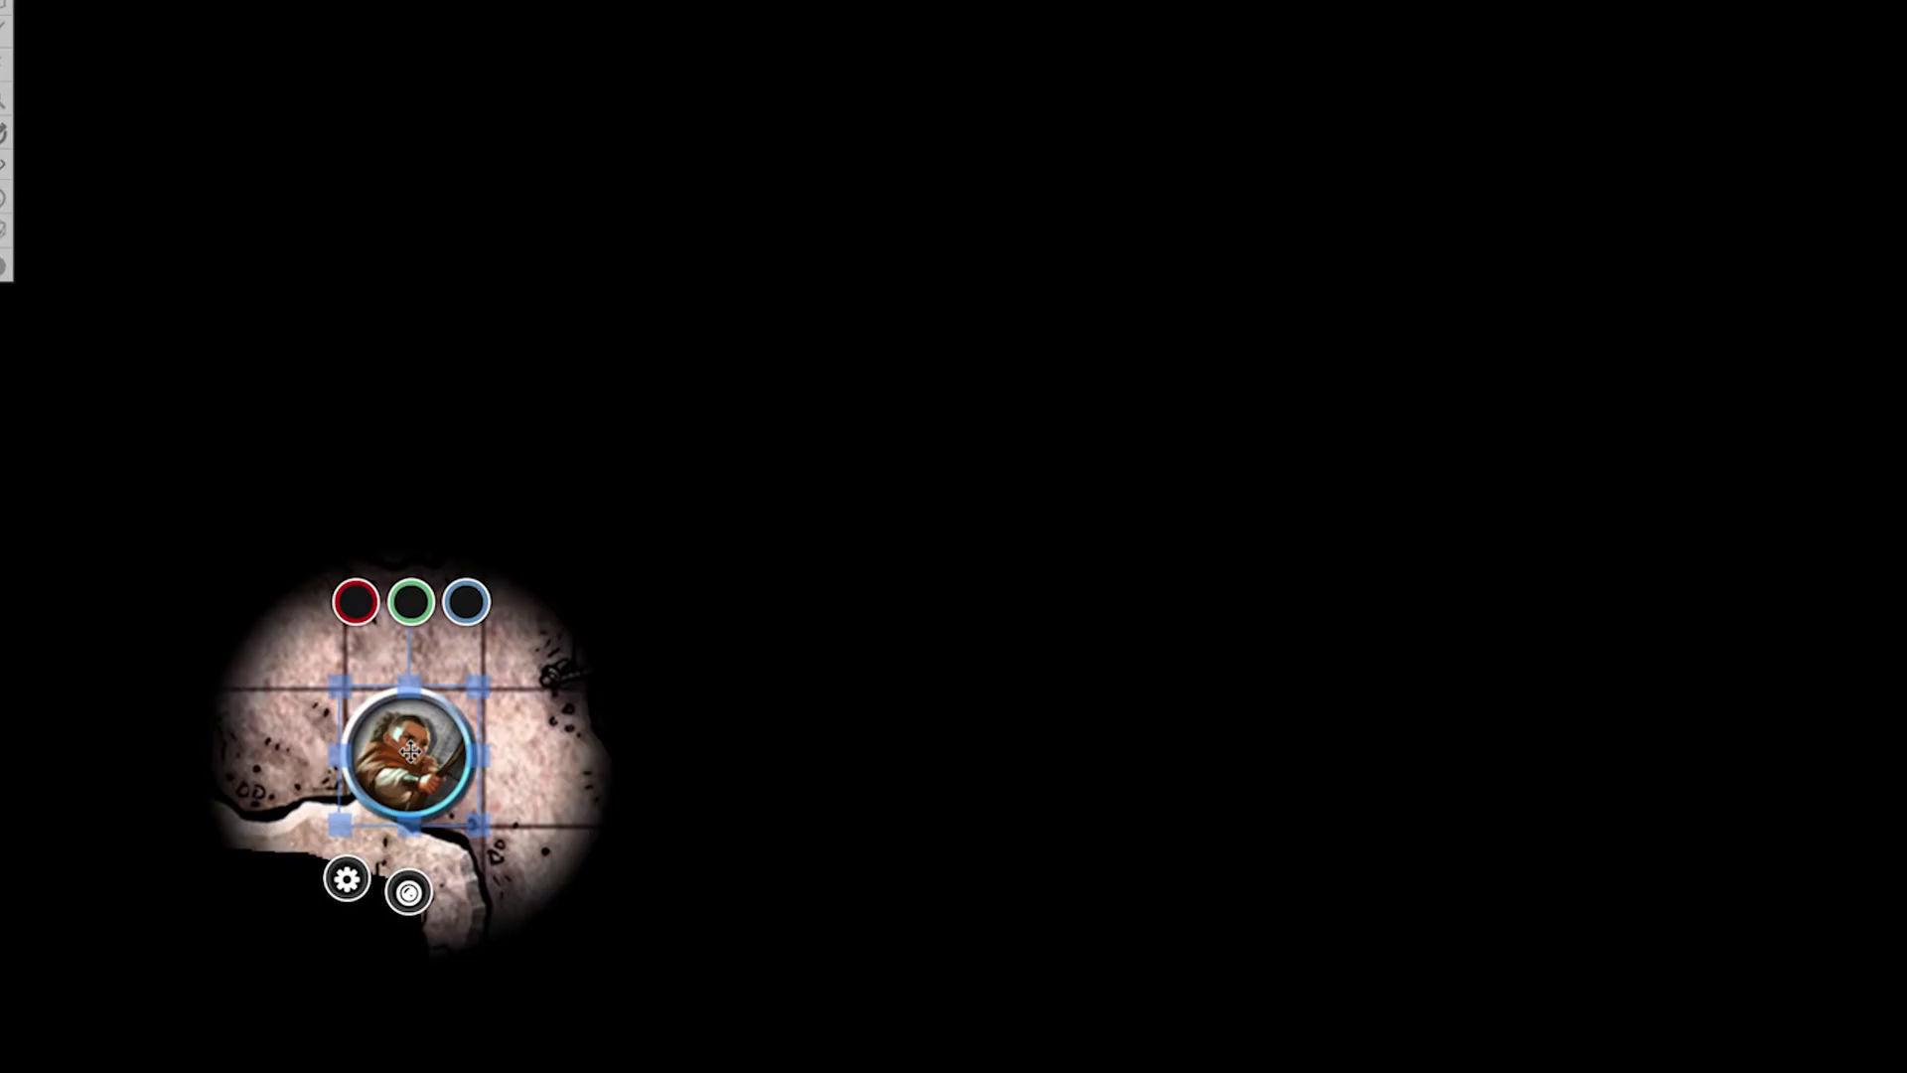
left_click_drag(410, 752, 529, 479)
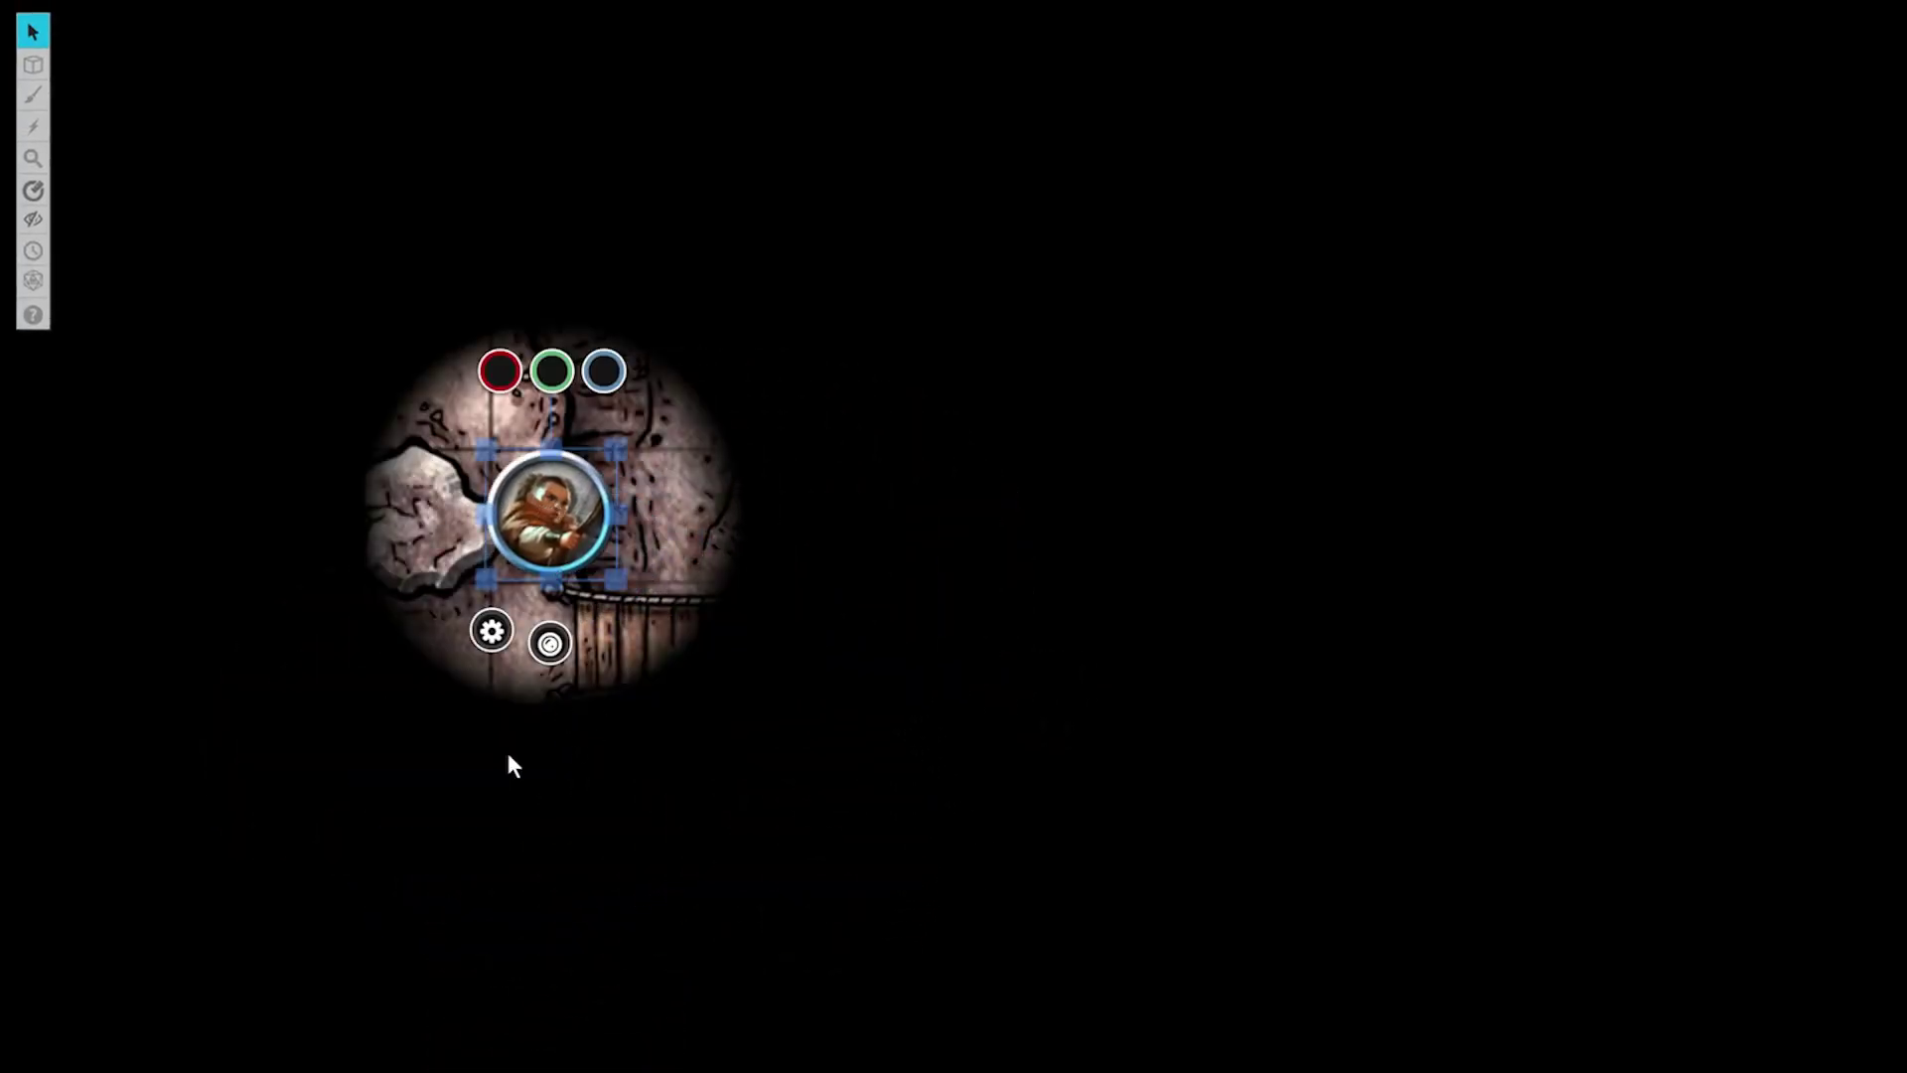
left_click(508, 756)
mouse_move(32, 64)
left_click(124, 153)
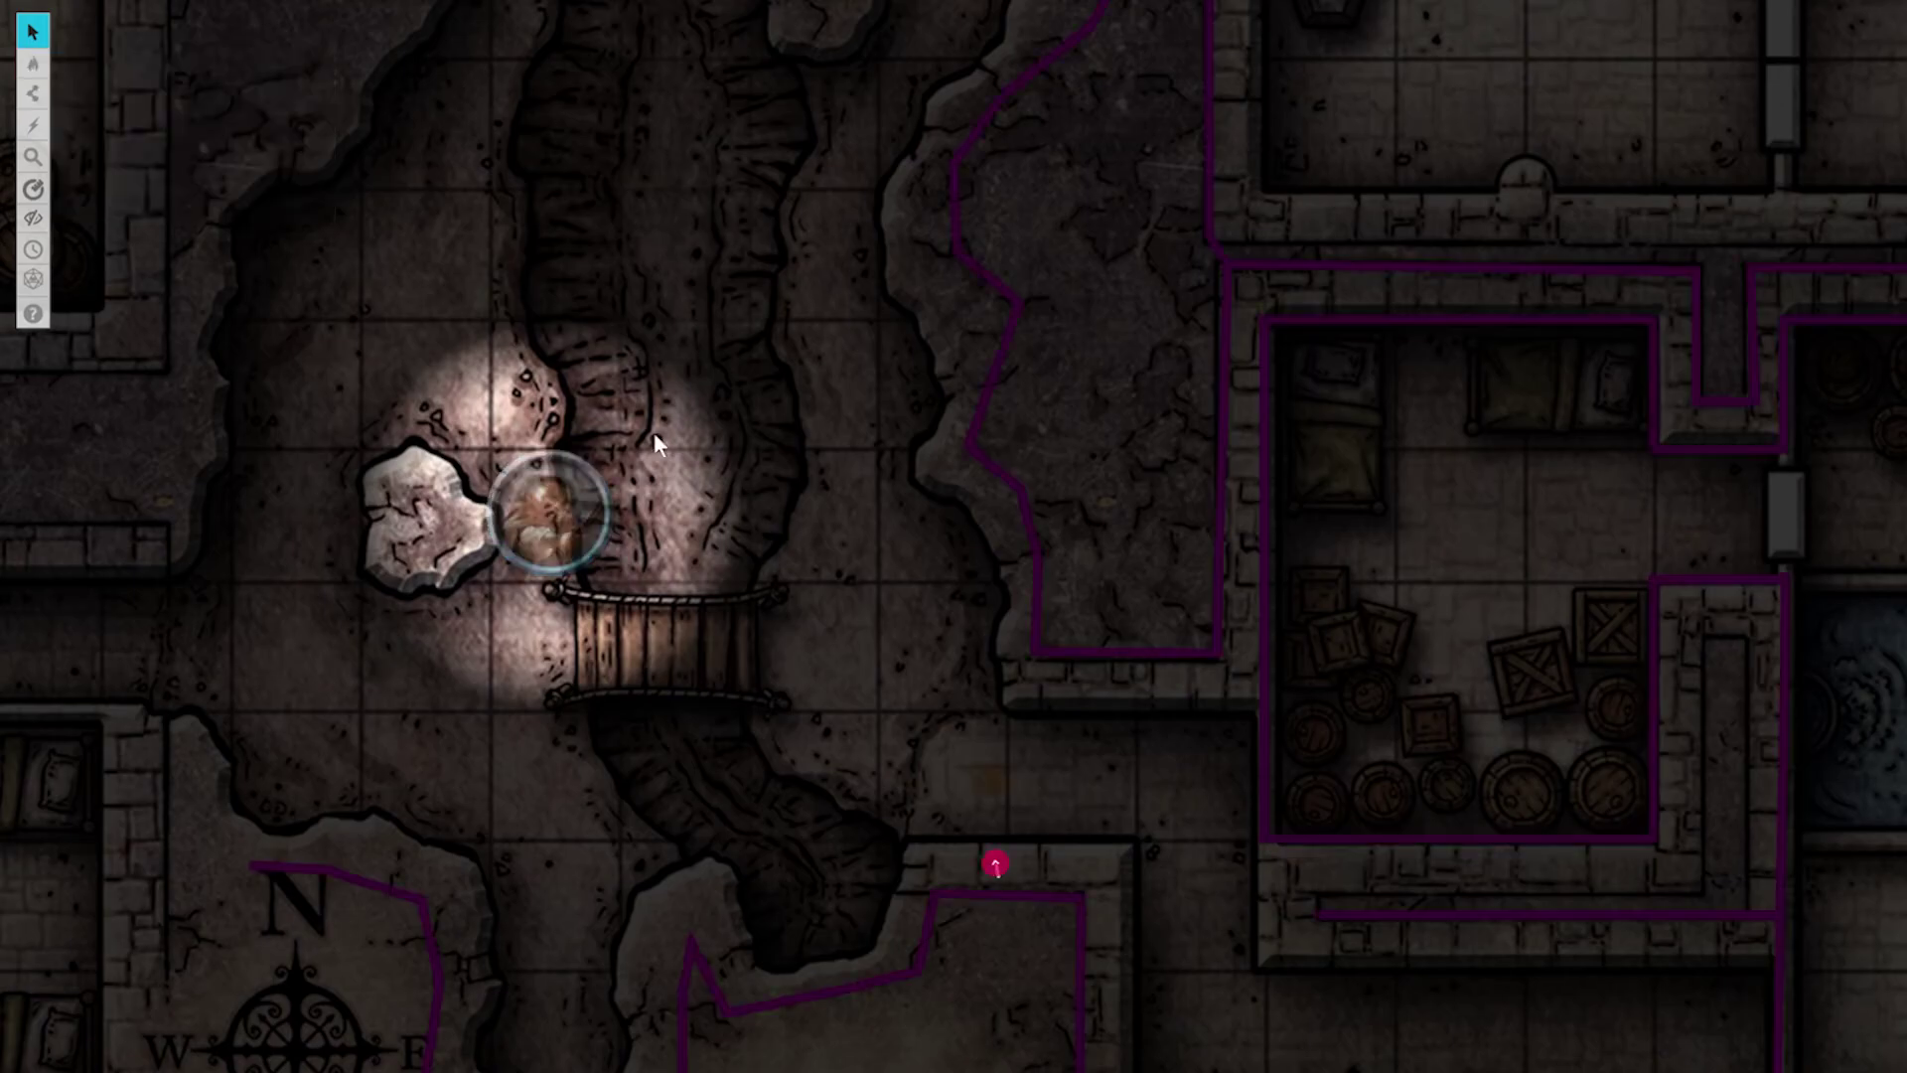
left_click(989, 776)
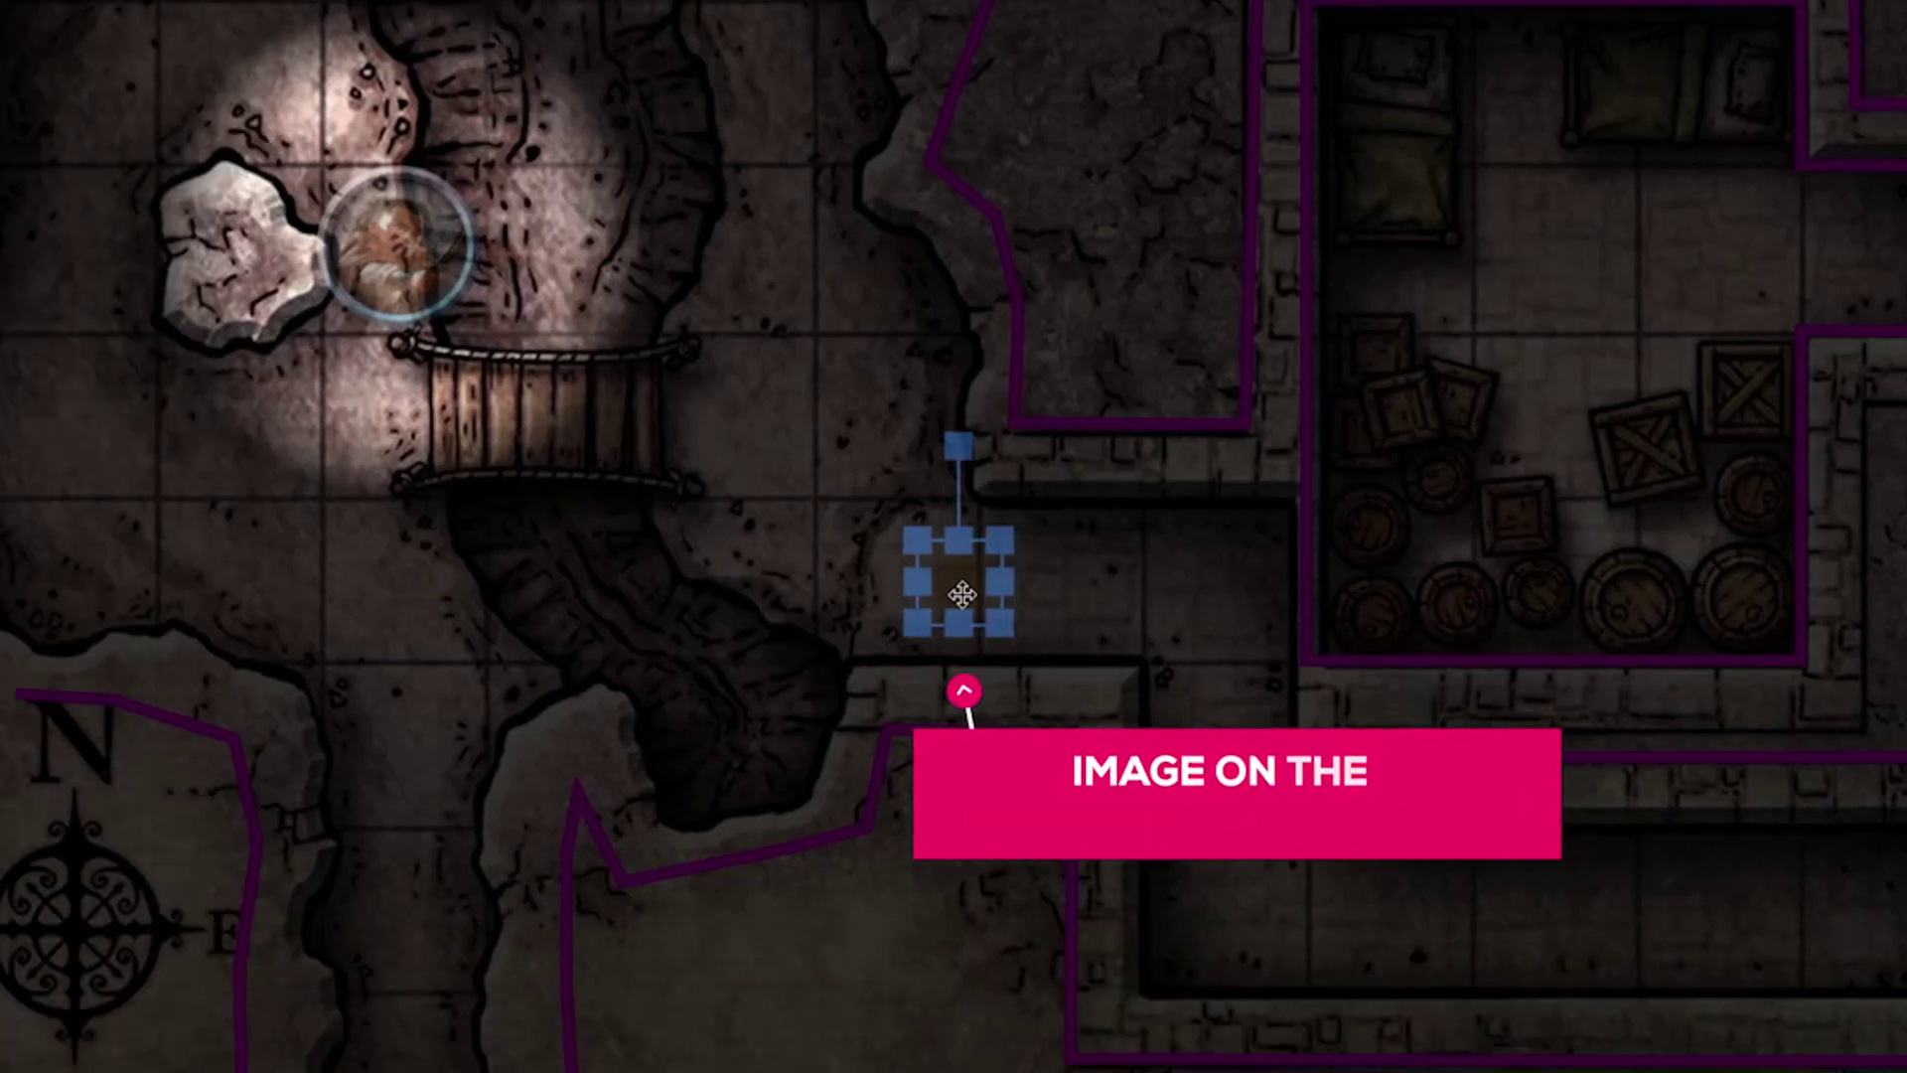
- Place the light image beside the cave path and turn on its Bright Light
left_click_drag(667, 732, 469, 666)
left_click_drag(759, 518, 882, 553)
double_click(882, 554, "shift")
left_click(860, 159)
left_click(1329, 775)
left_click(1257, 907)
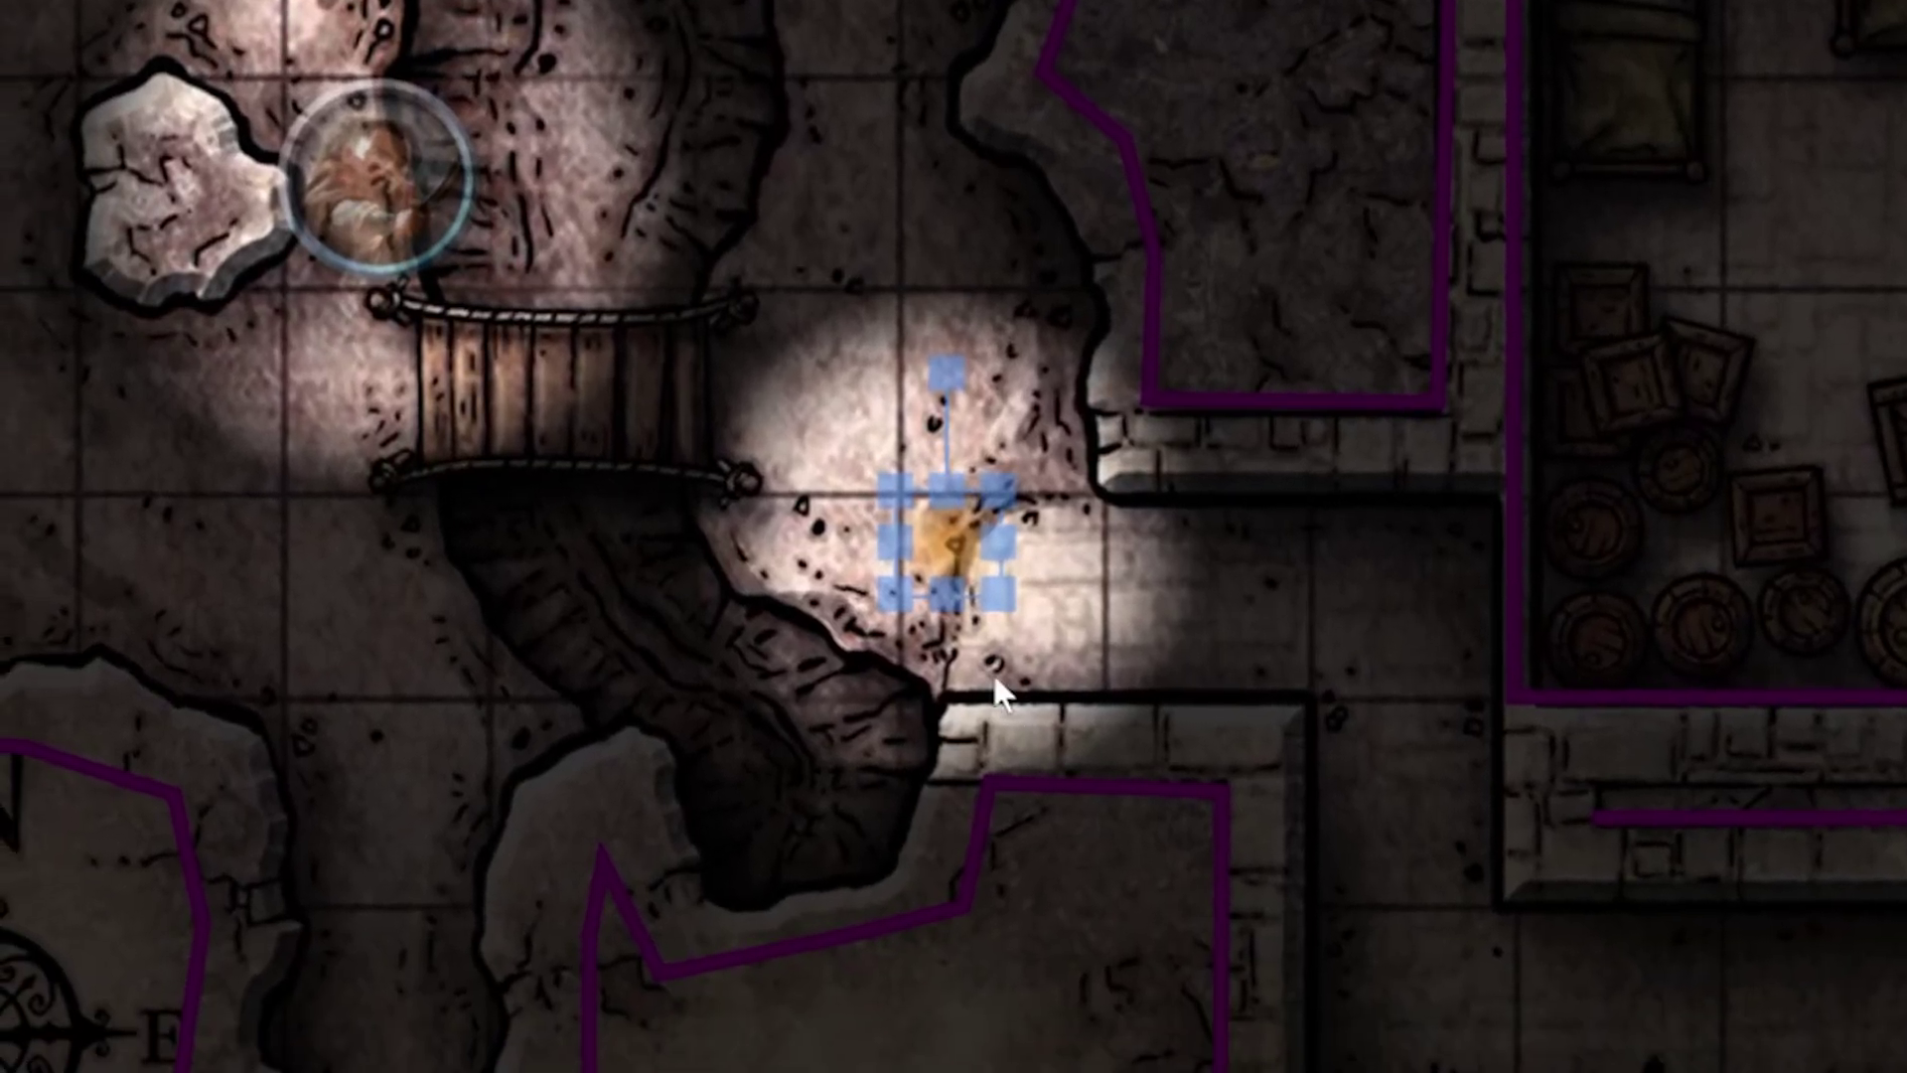
- Move the token around the cave to test lighting, then return to the Objects & Tokens layer
left_click_drag(942, 547, 1013, 261)
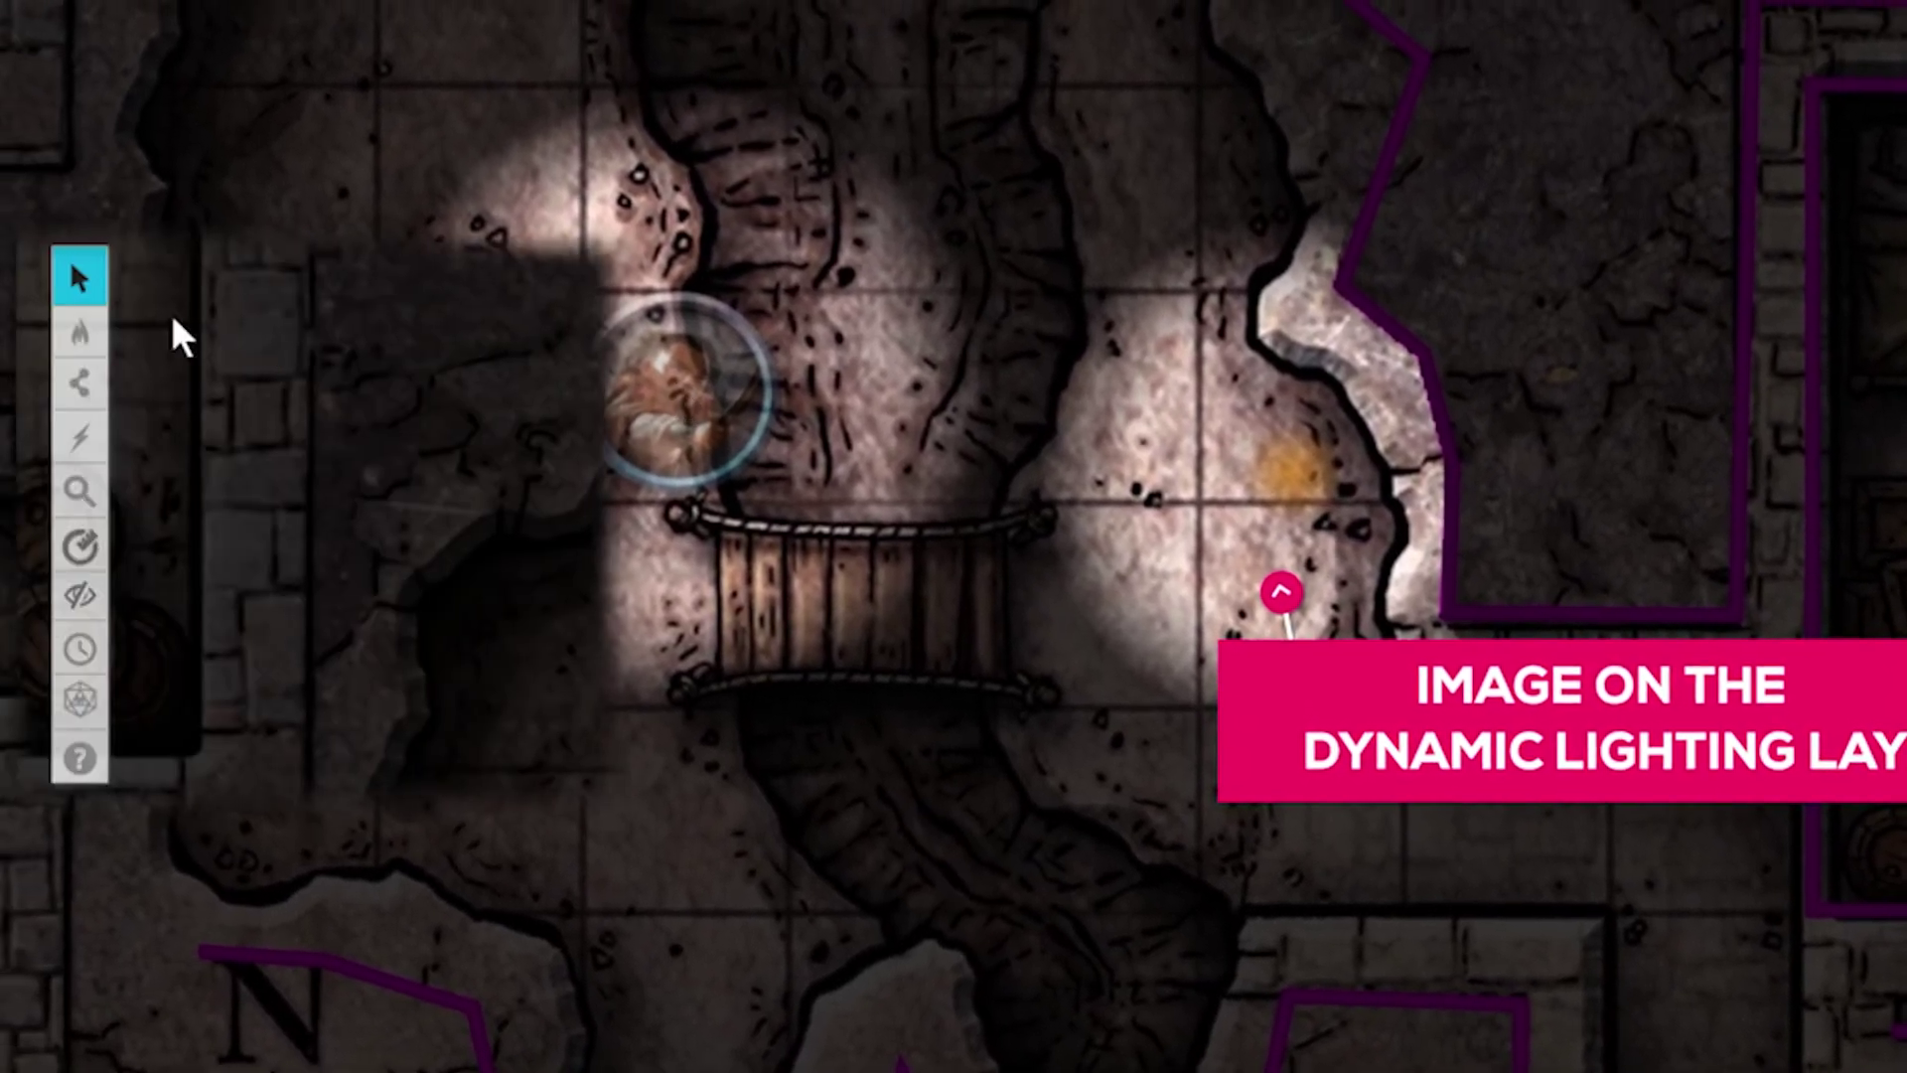
mouse_move(79, 332)
left_click(263, 371)
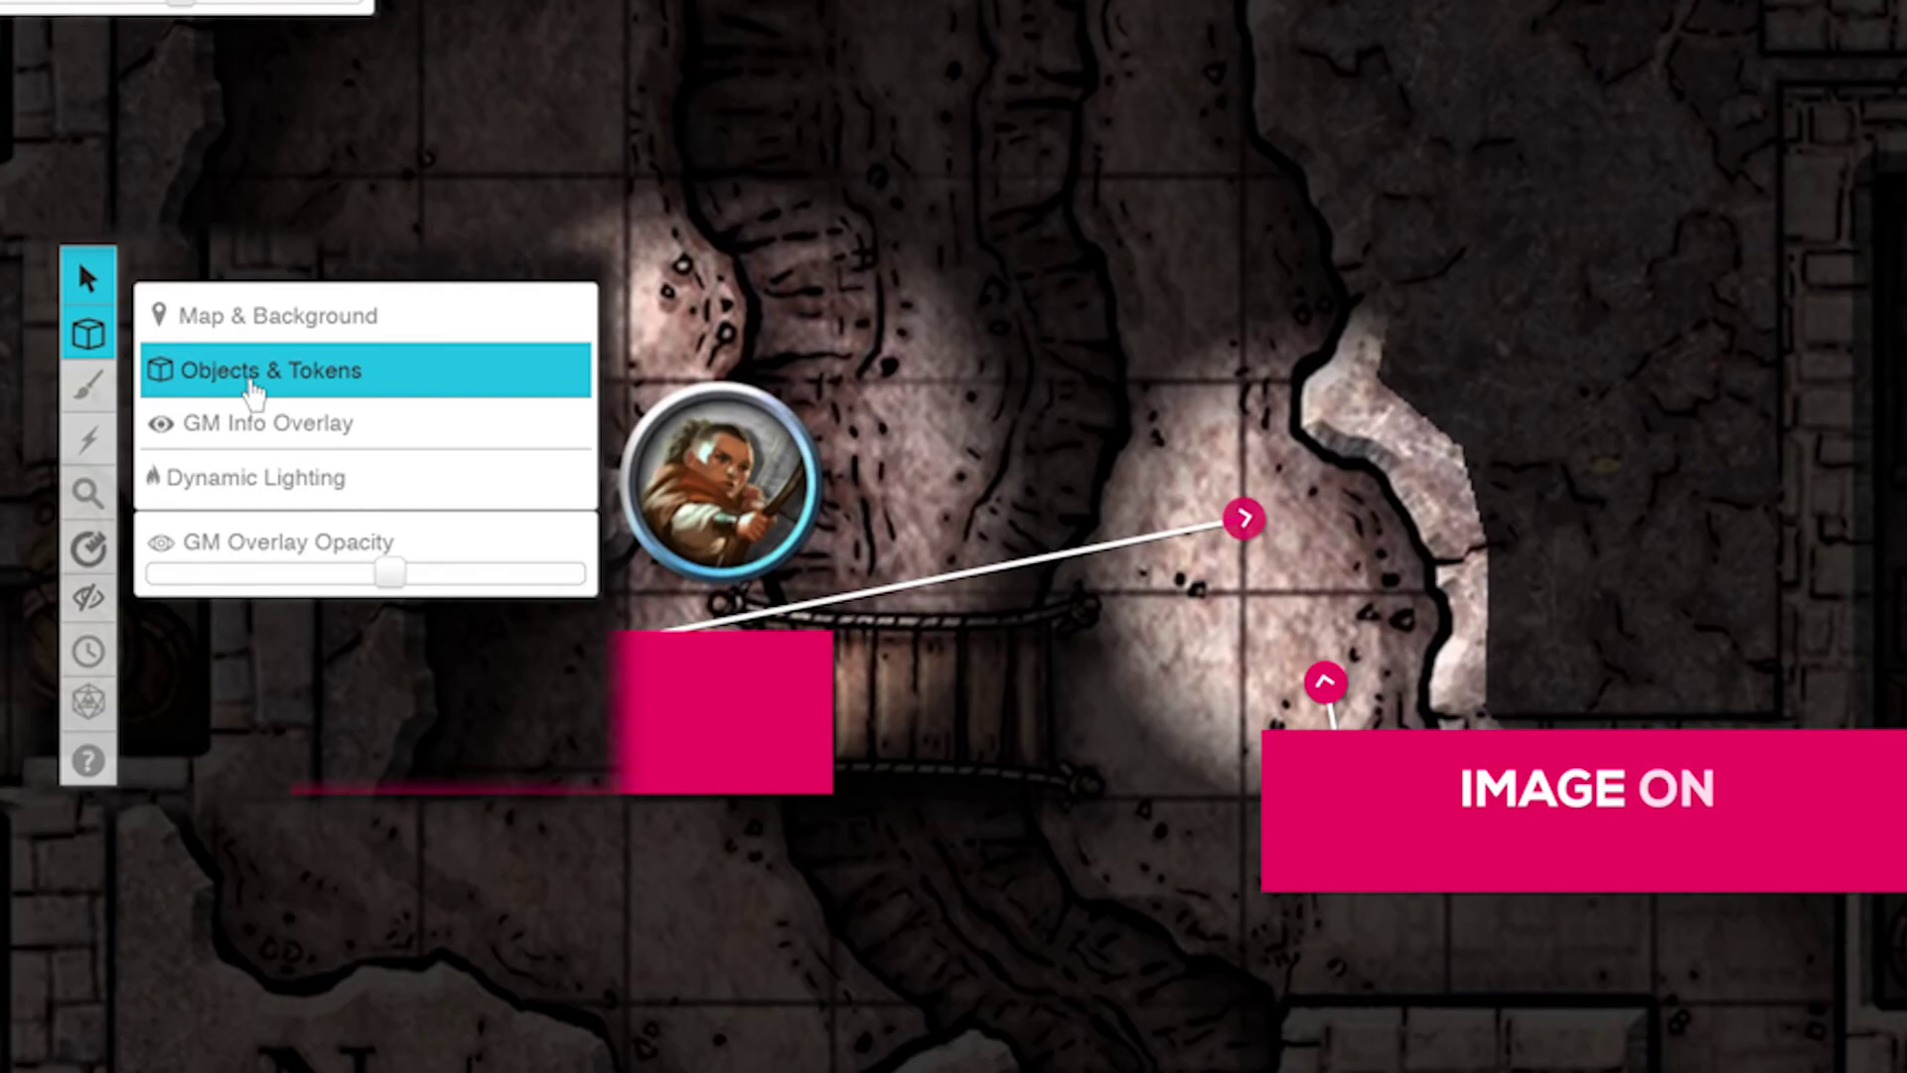
left_click(763, 524)
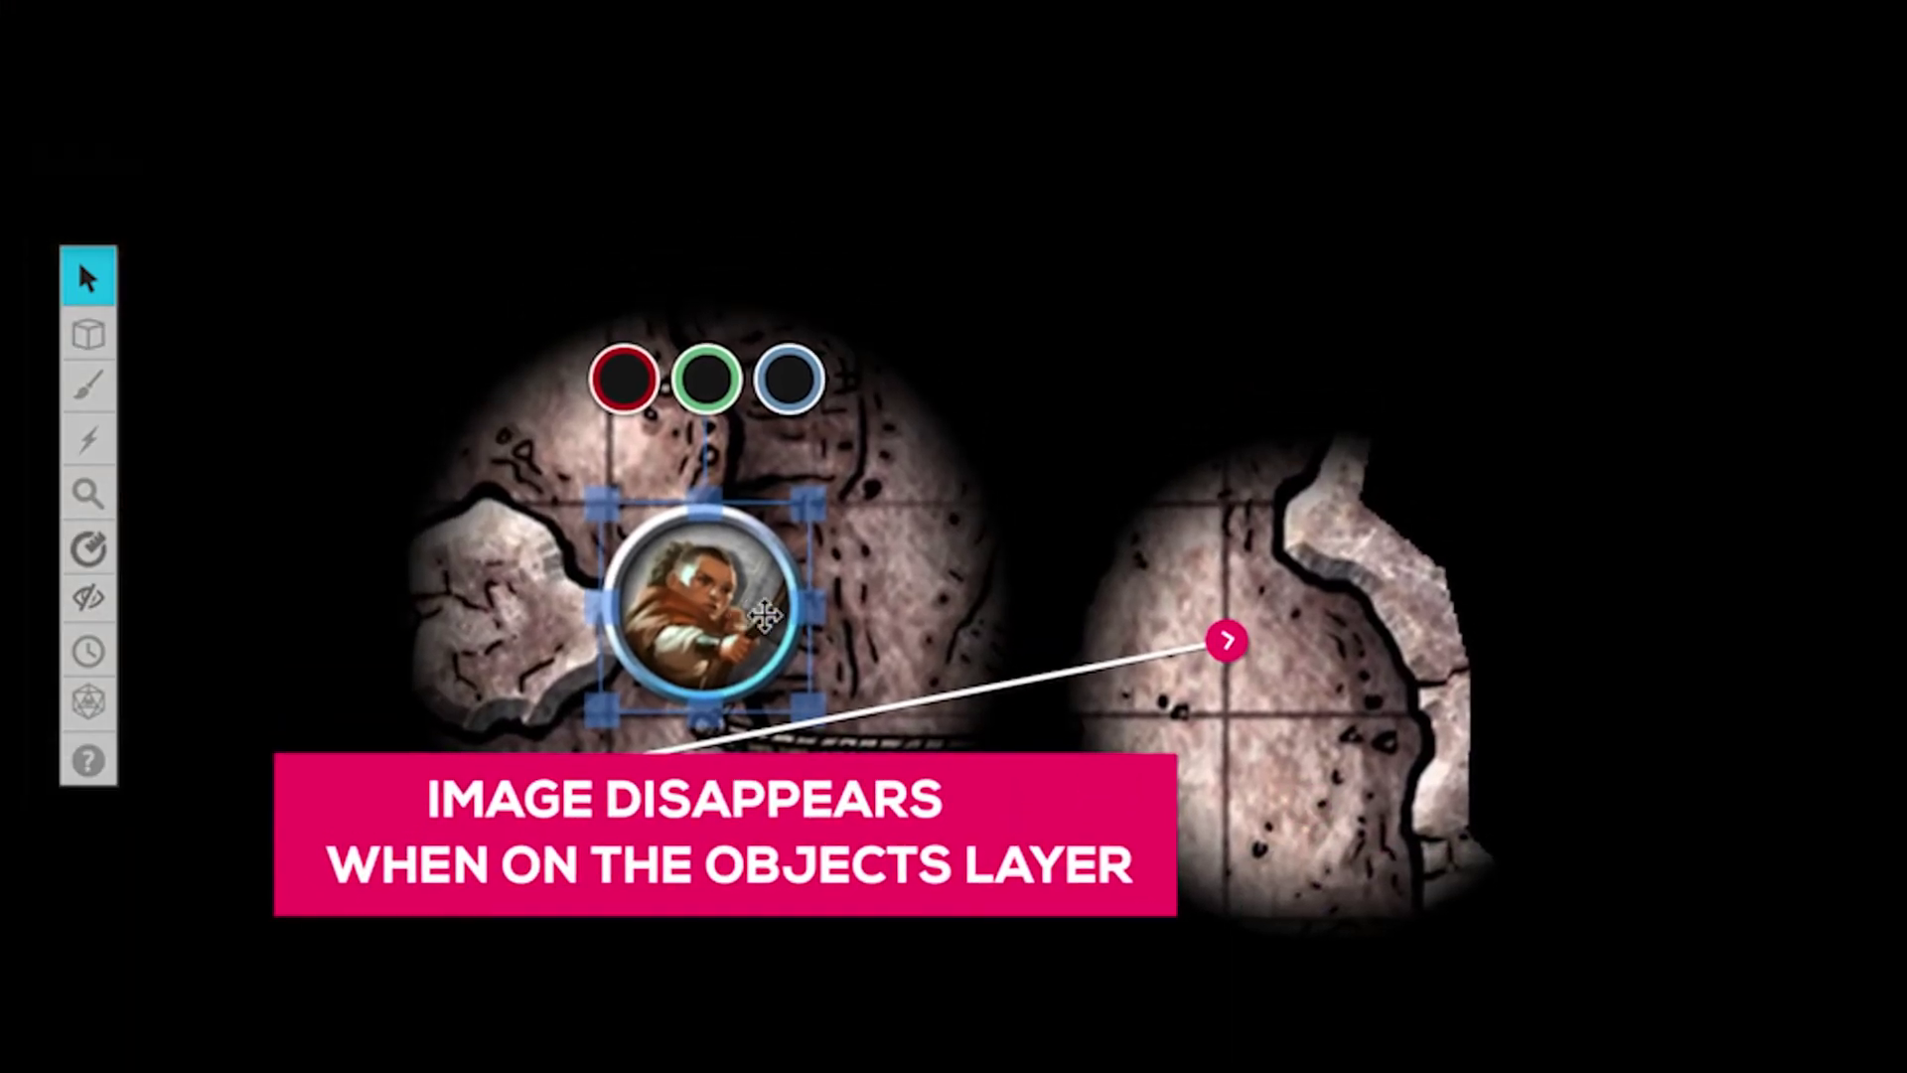